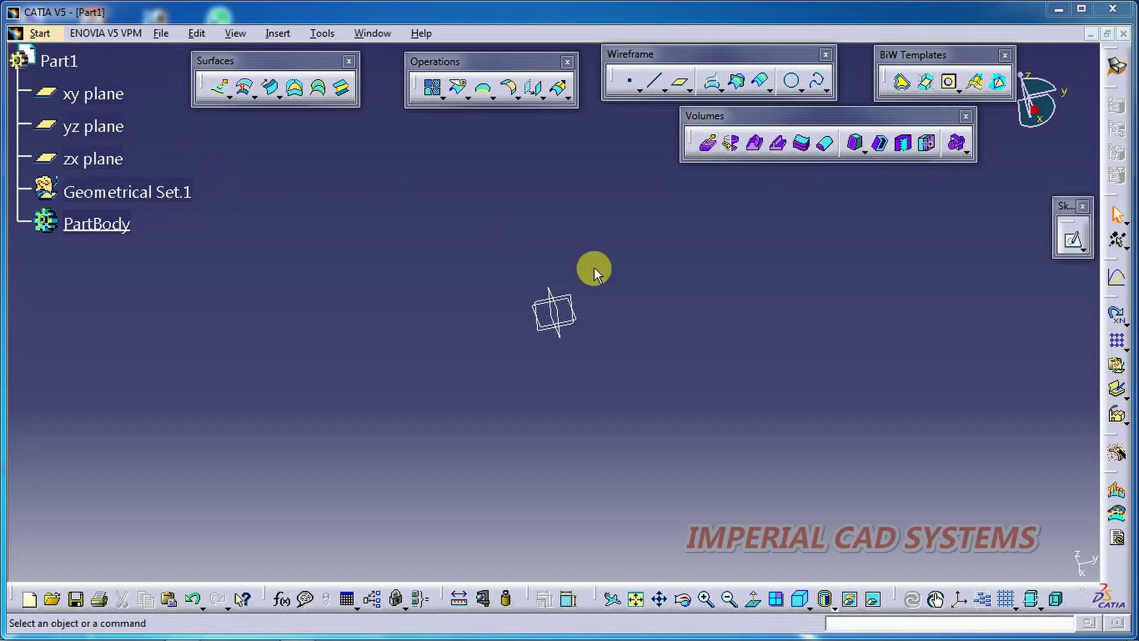
Create Sketch.5 on the xy plane with a hexagon centred at the origin.
click(77, 94)
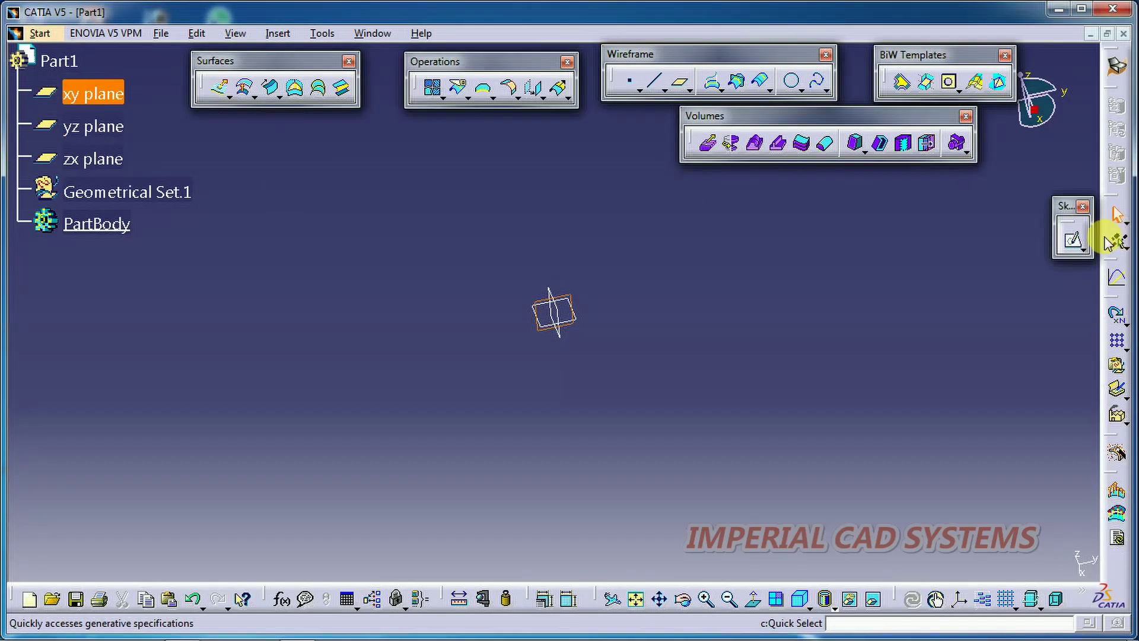
click(1074, 242)
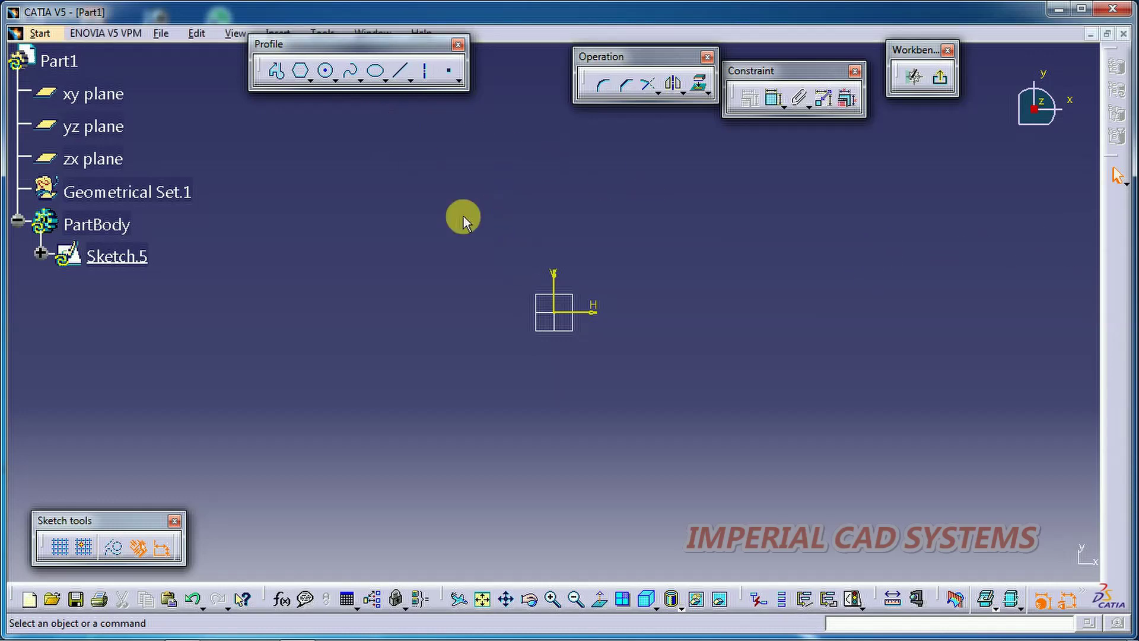
click(315, 81)
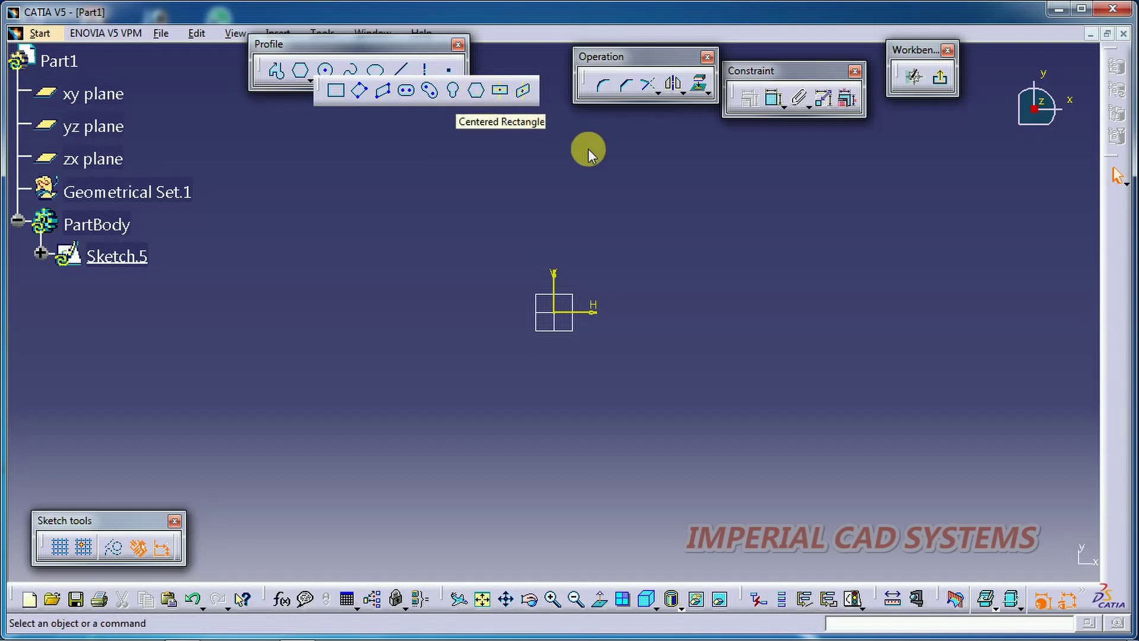
click(476, 90)
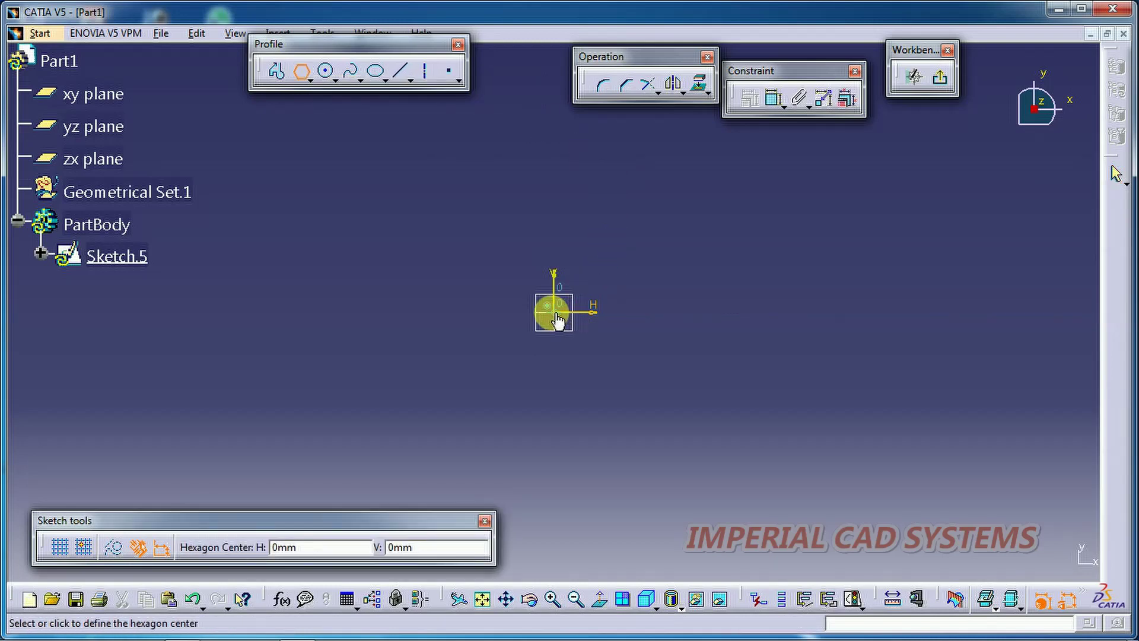
click(555, 315)
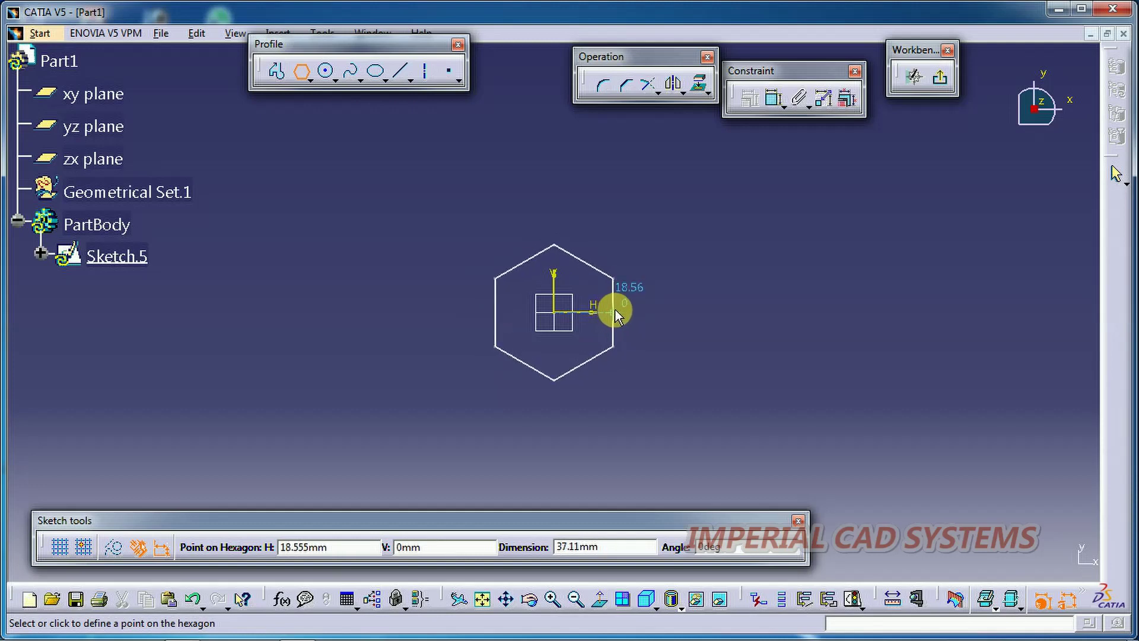
click(617, 314)
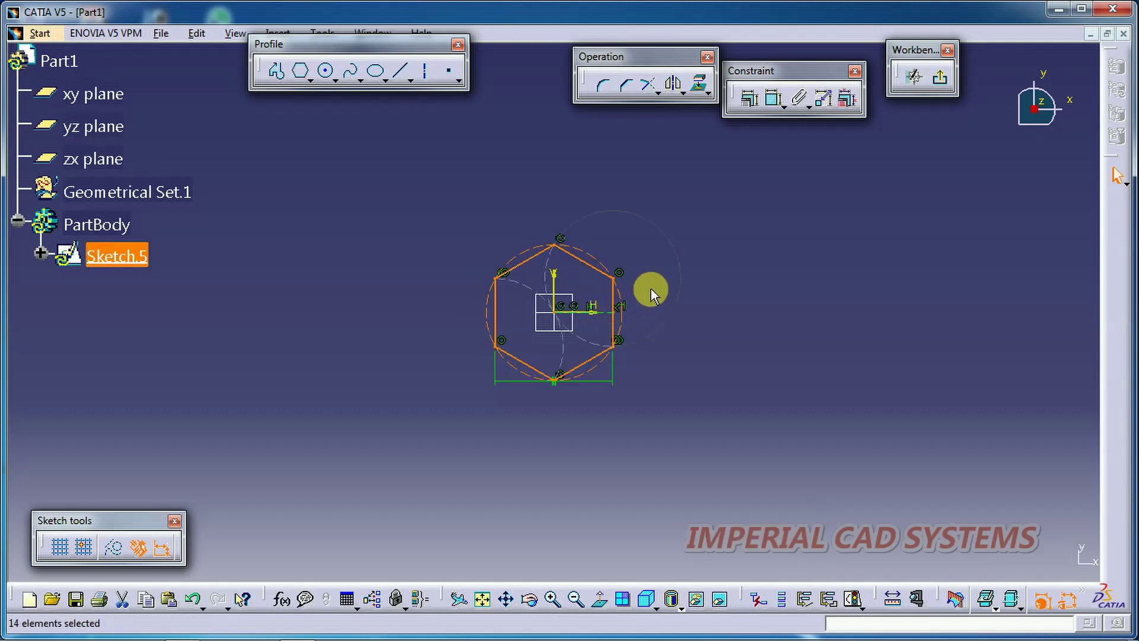
Exit the sketch, then open and cancel the Sew Surface dialog.
click(943, 83)
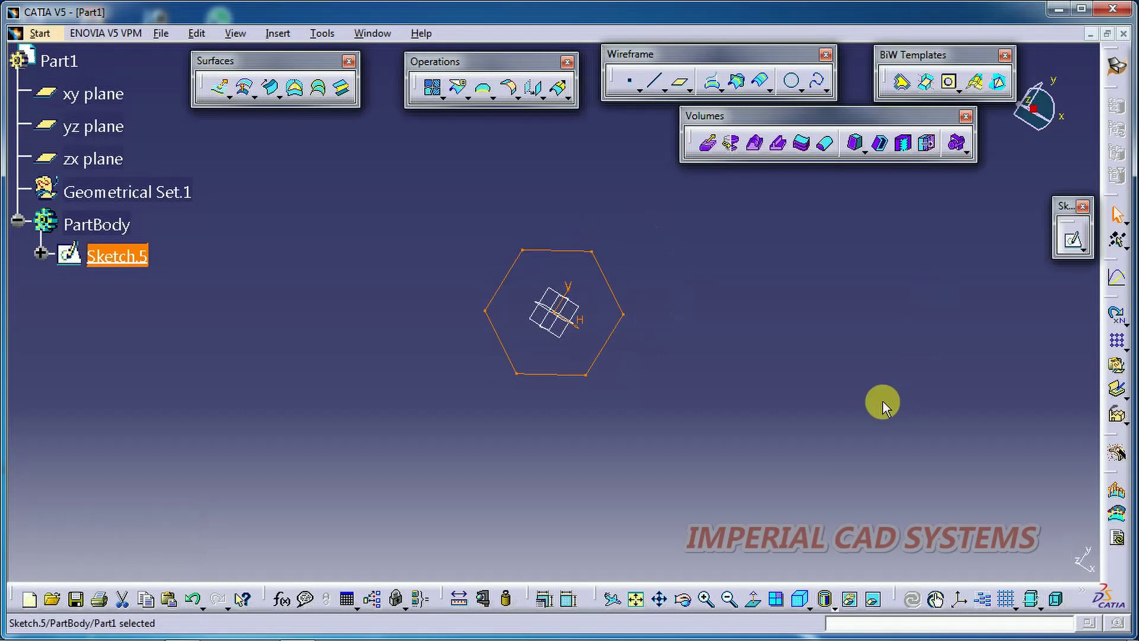
click(901, 146)
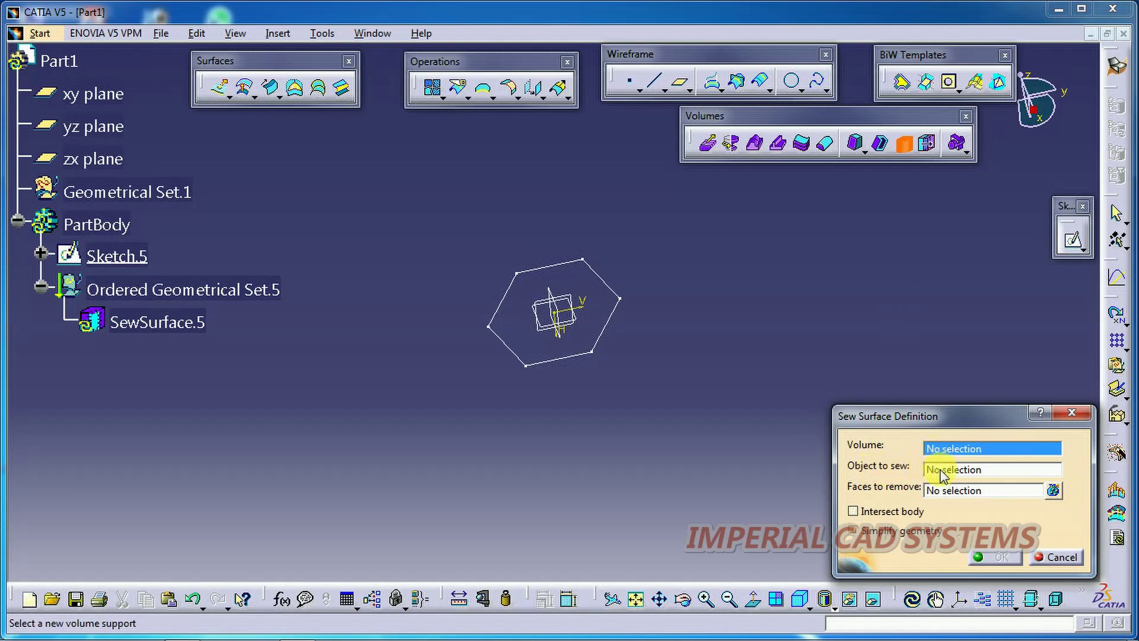
click(942, 471)
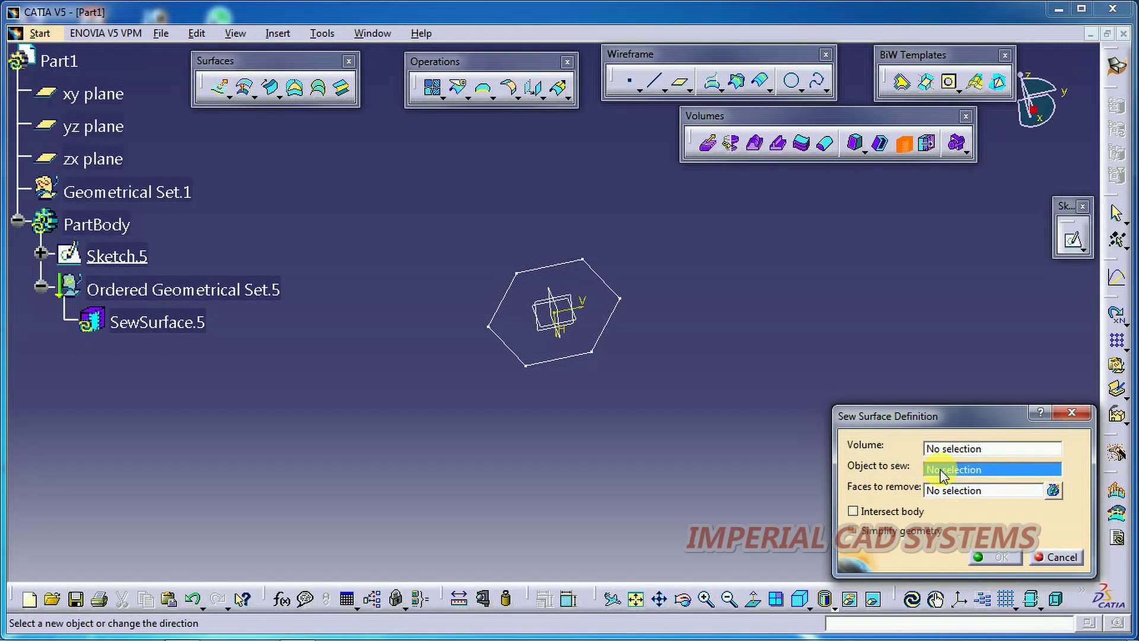
click(1072, 412)
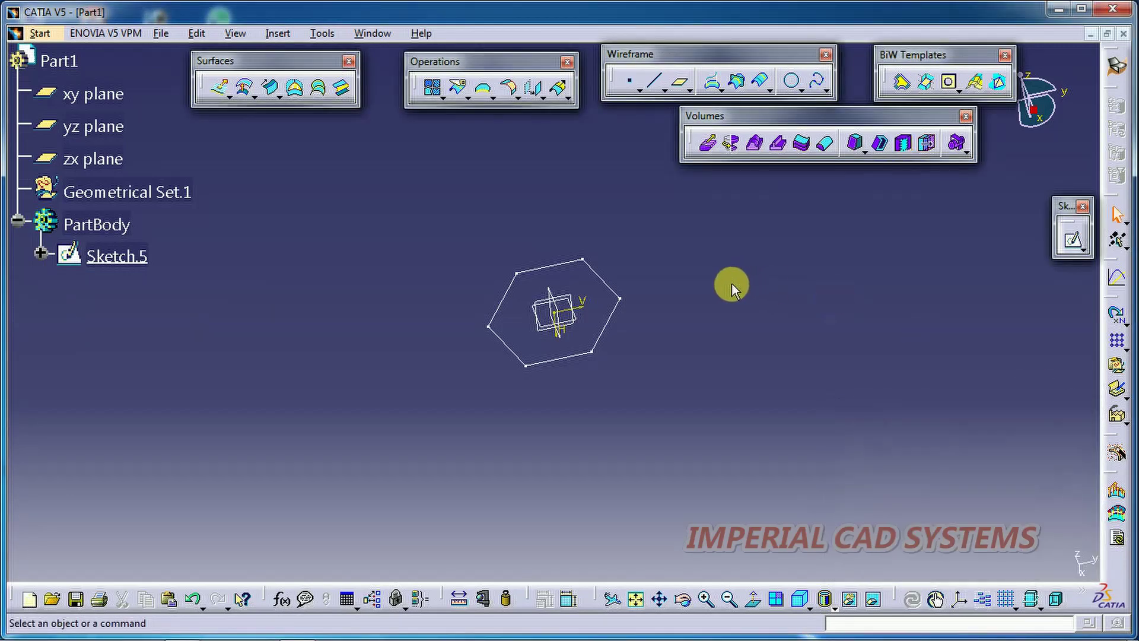
Orbit the view to show the hexagon in perspective and launch Volume Extrude.
click(682, 600)
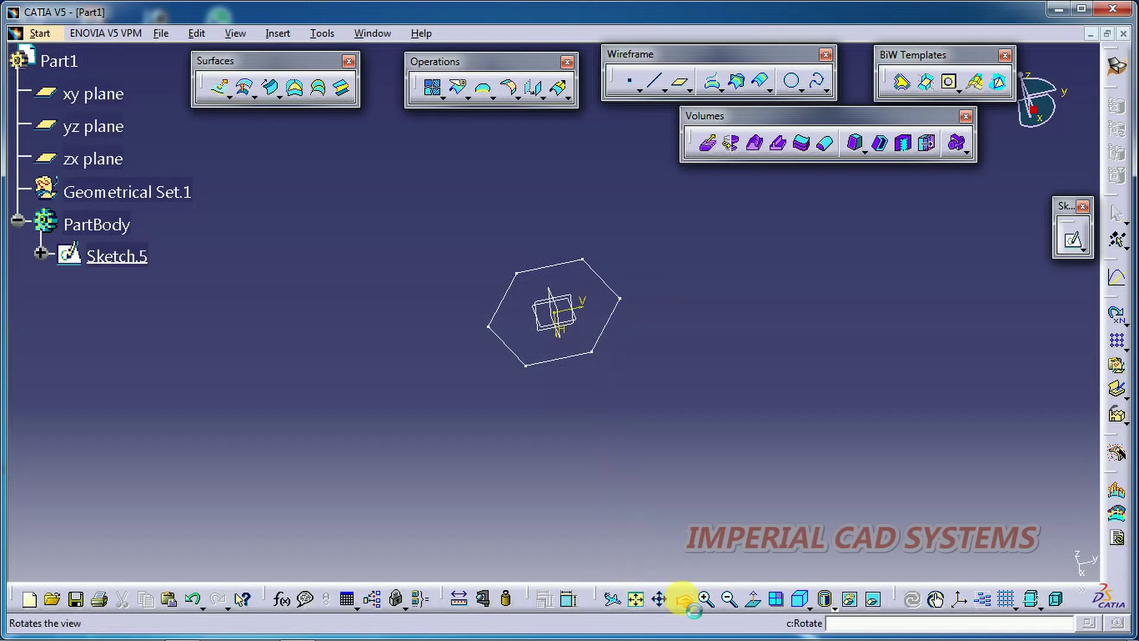
mouse_move(539, 496)
mouse_down()
mouse_move(524, 427)
mouse_move(580, 348)
mouse_up()
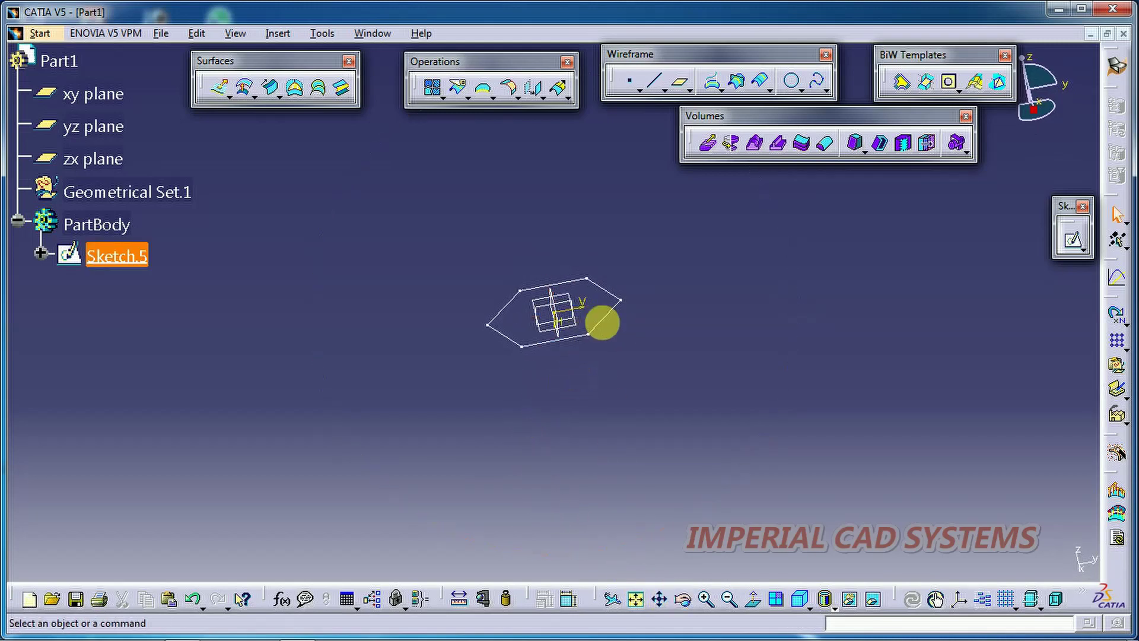
click(710, 146)
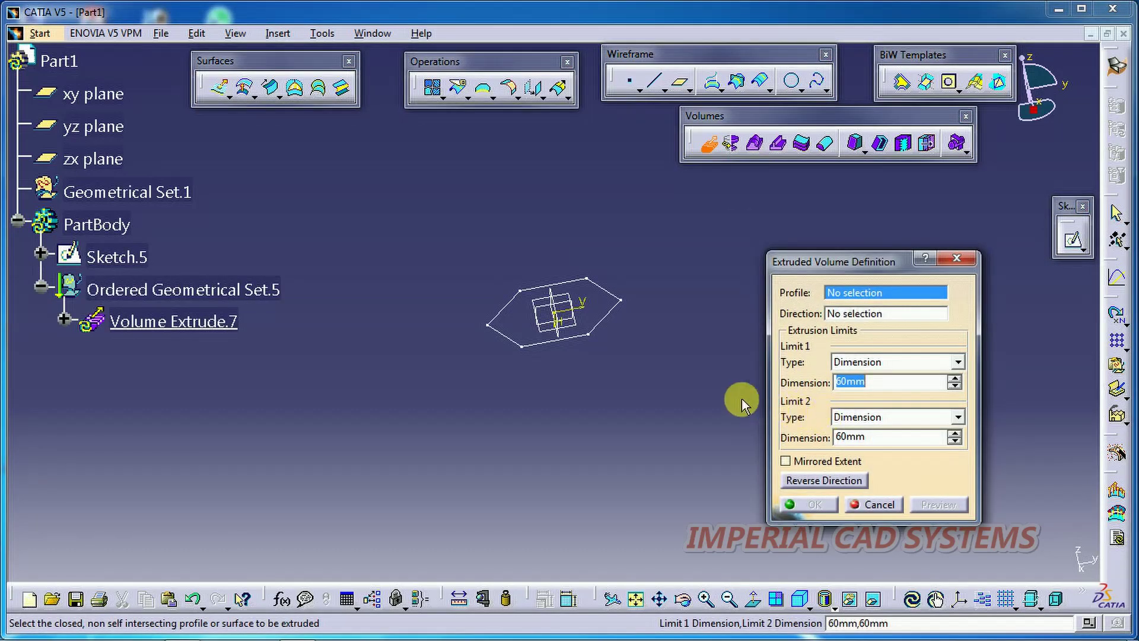
Extrude Sketch.5 into a hexagonal prism, 30mm Limit 1 with Mirrored Extent.
click(600, 318)
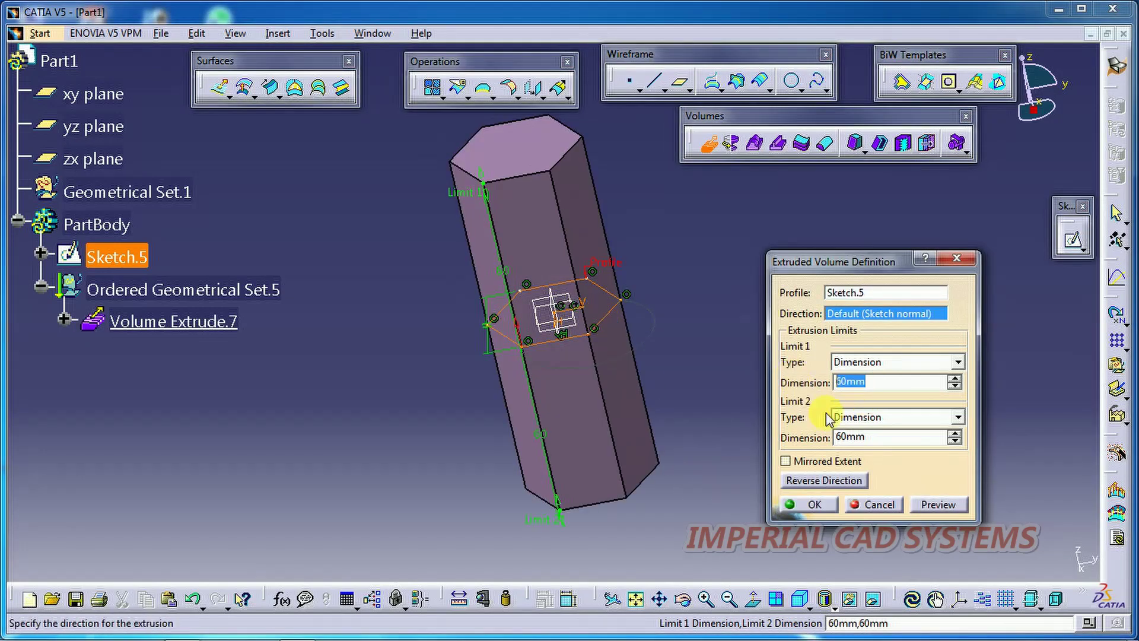
text(30)
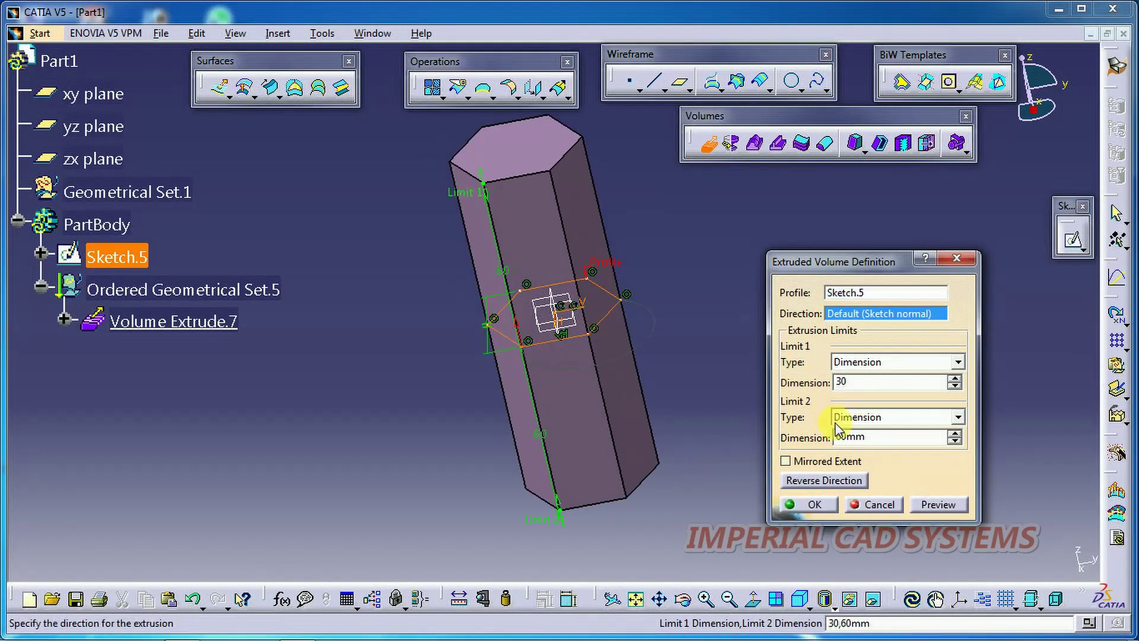
click(821, 464)
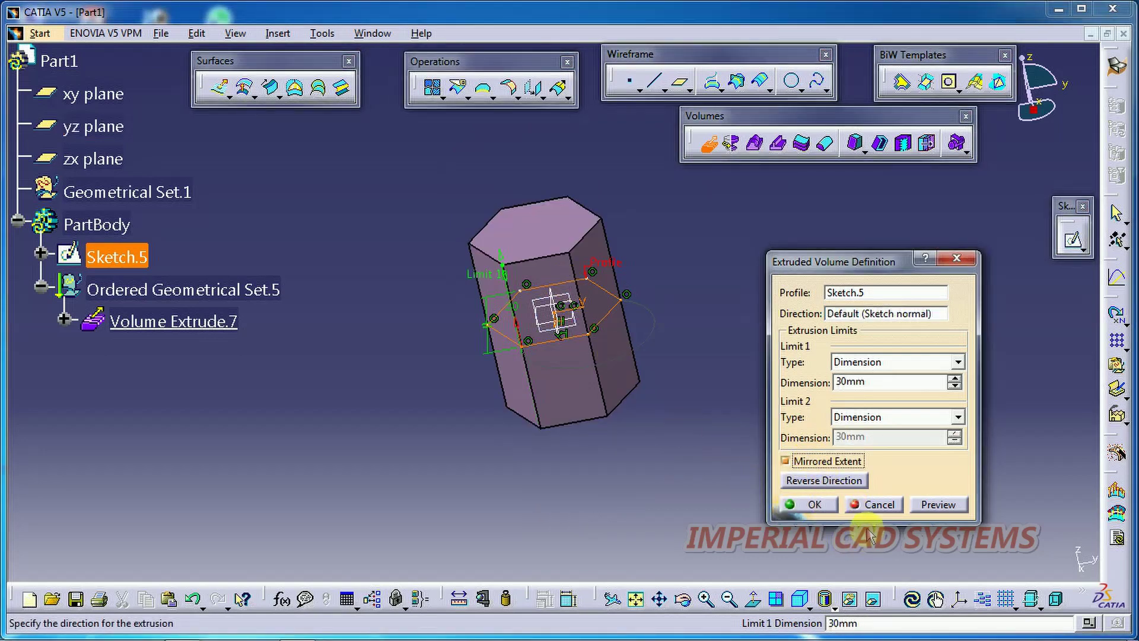
click(816, 506)
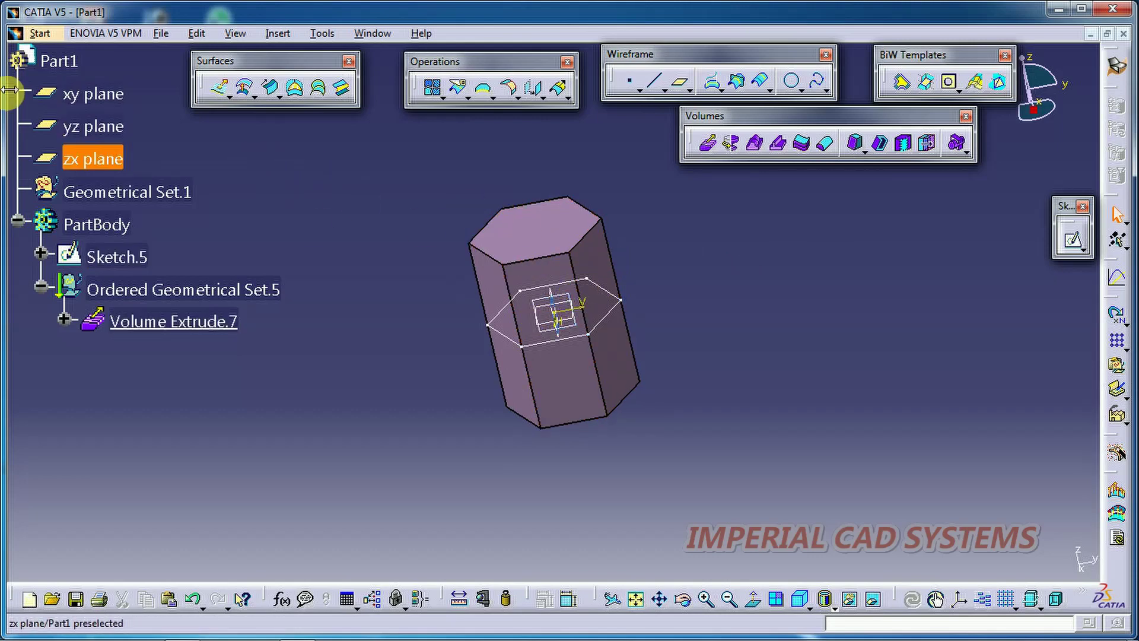
Create Sketch.6 on the xy plane with an origin-centred circle enclosing the hexagon.
click(89, 97)
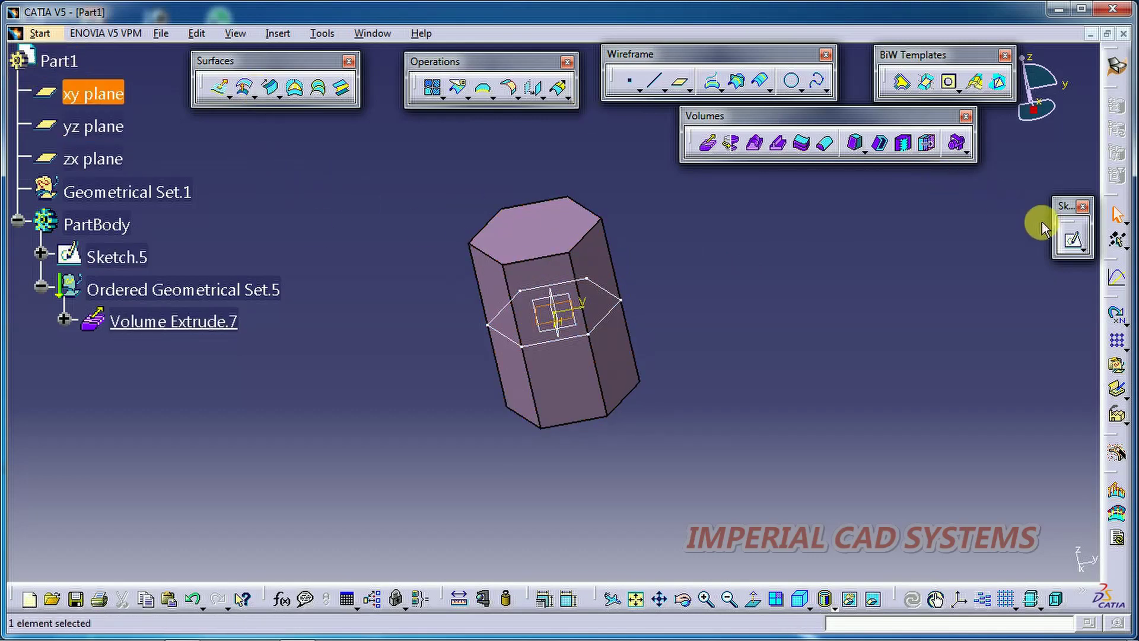
click(1066, 240)
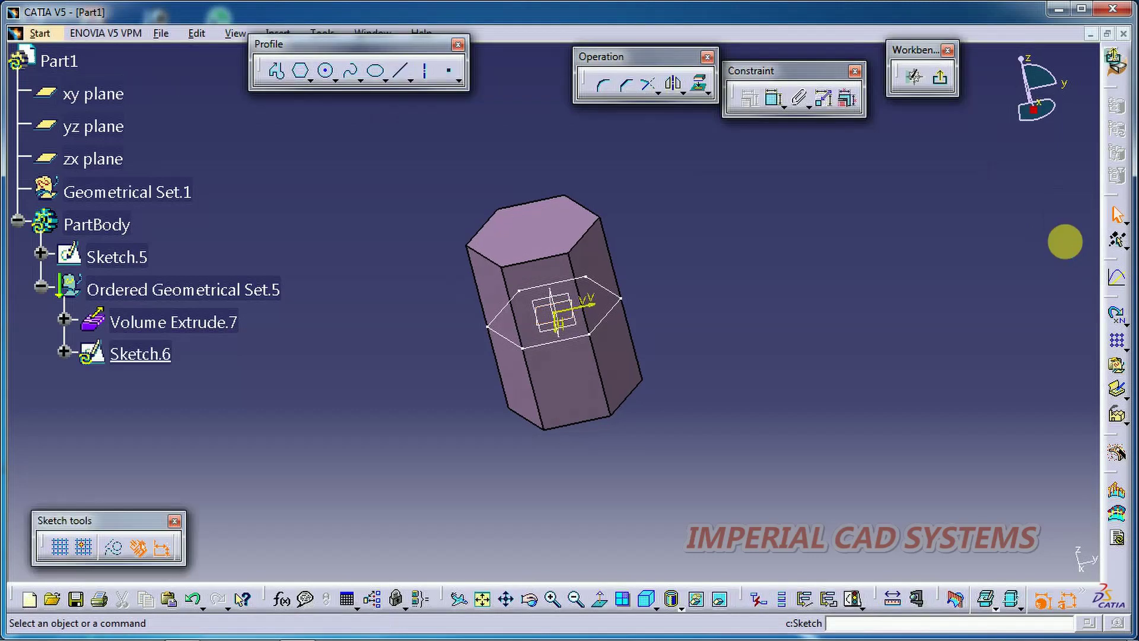
click(325, 72)
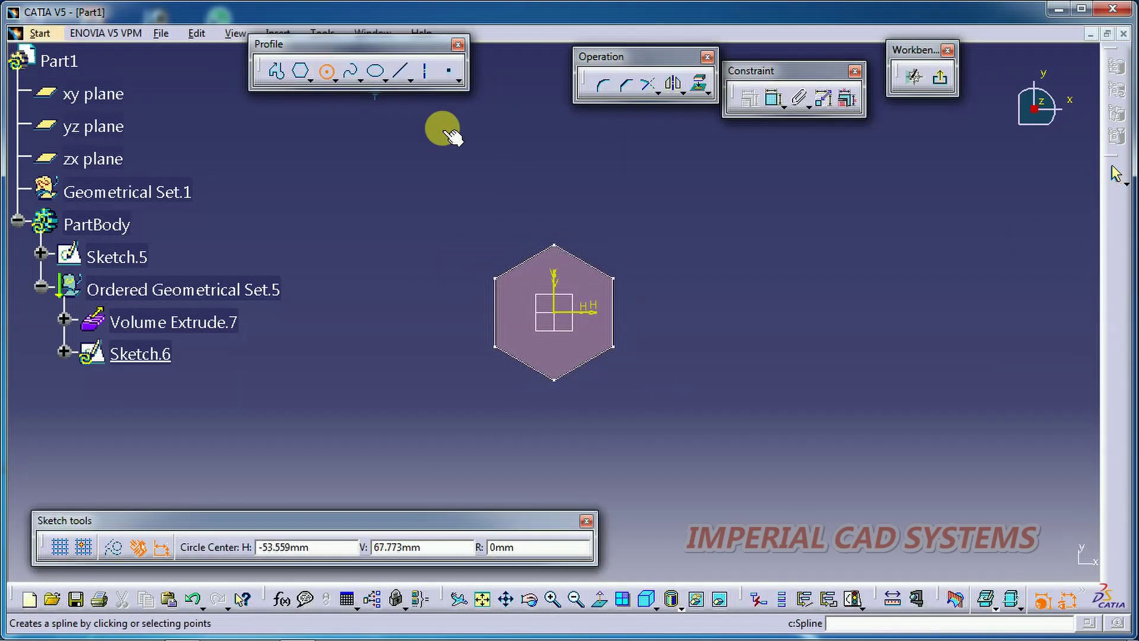
click(556, 314)
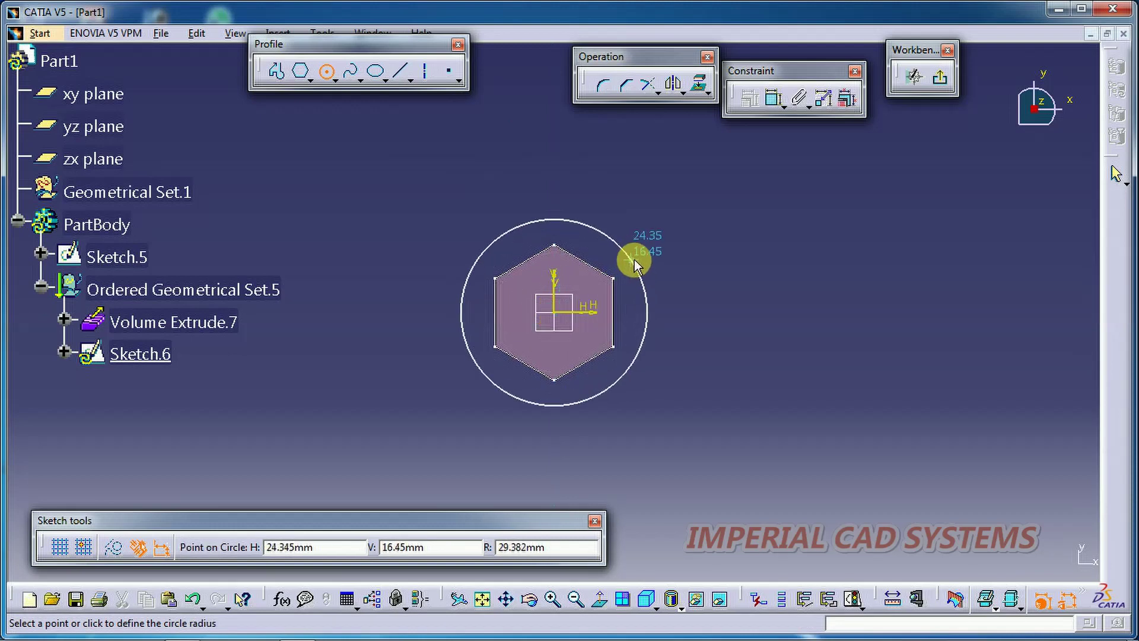
click(634, 260)
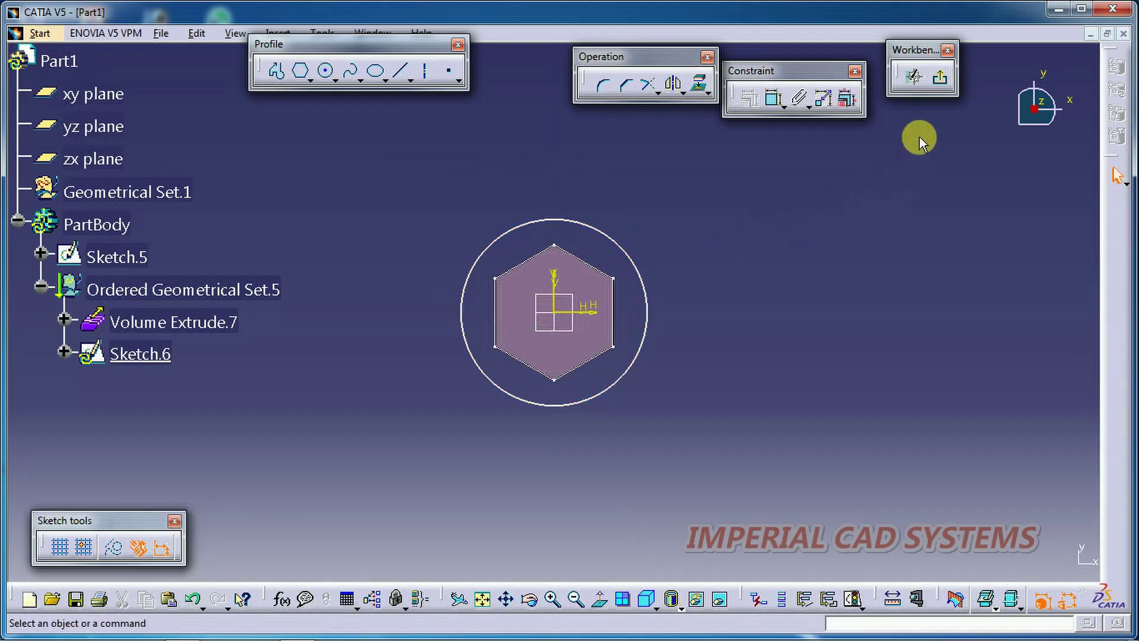
click(941, 83)
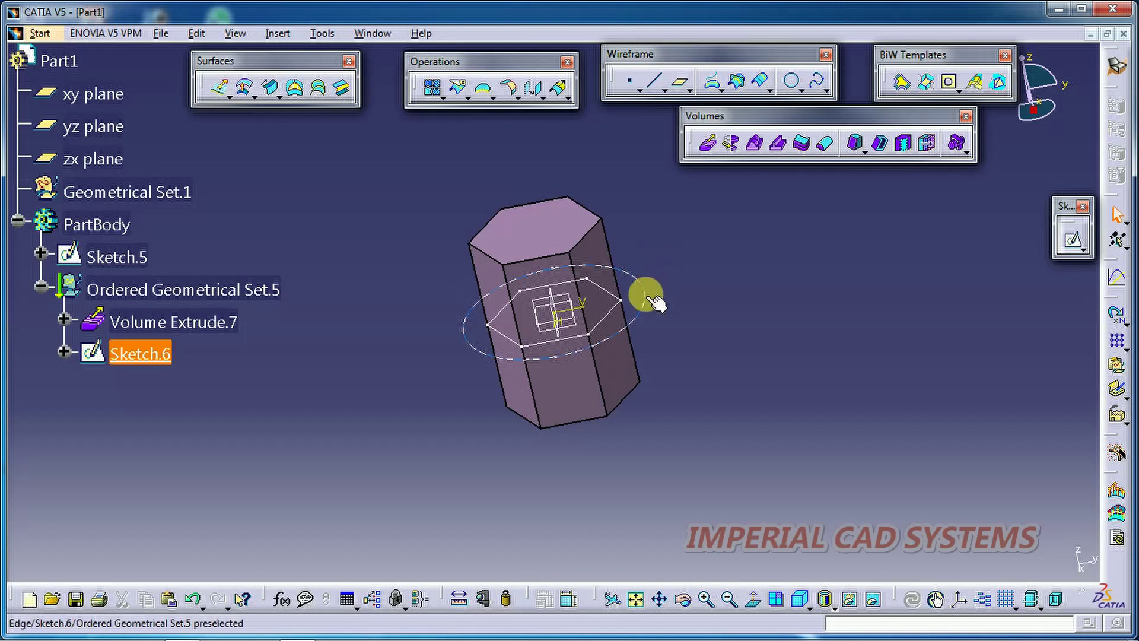
Extrude the Sketch.6 circle as a surface, 40mm with Mirrored Extent, and preview it.
click(214, 86)
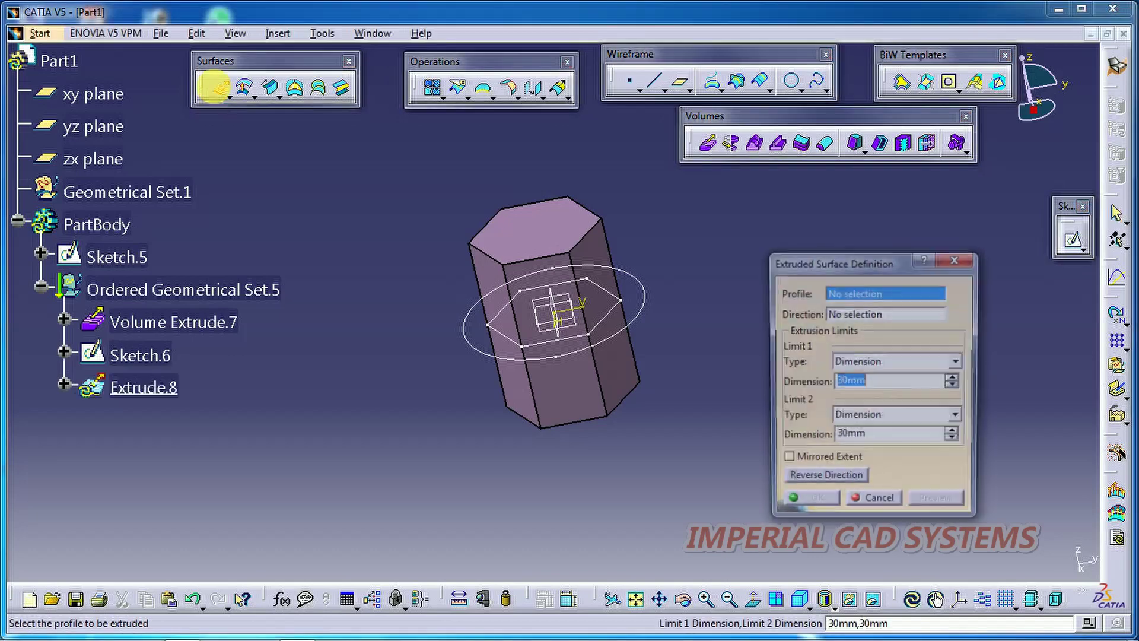
click(644, 313)
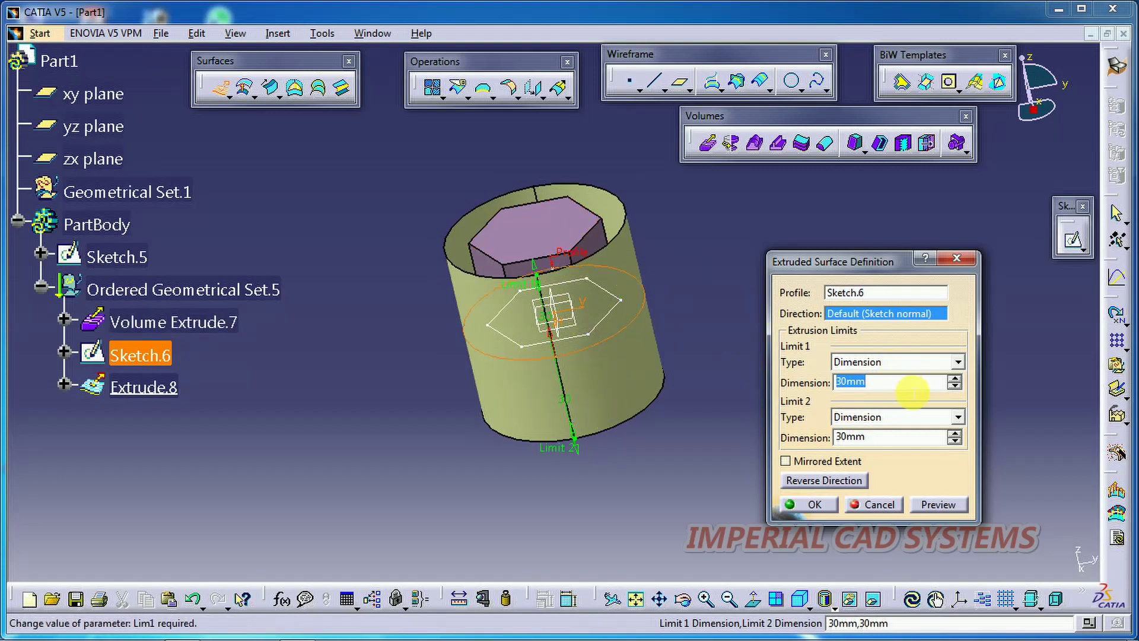
text(40)
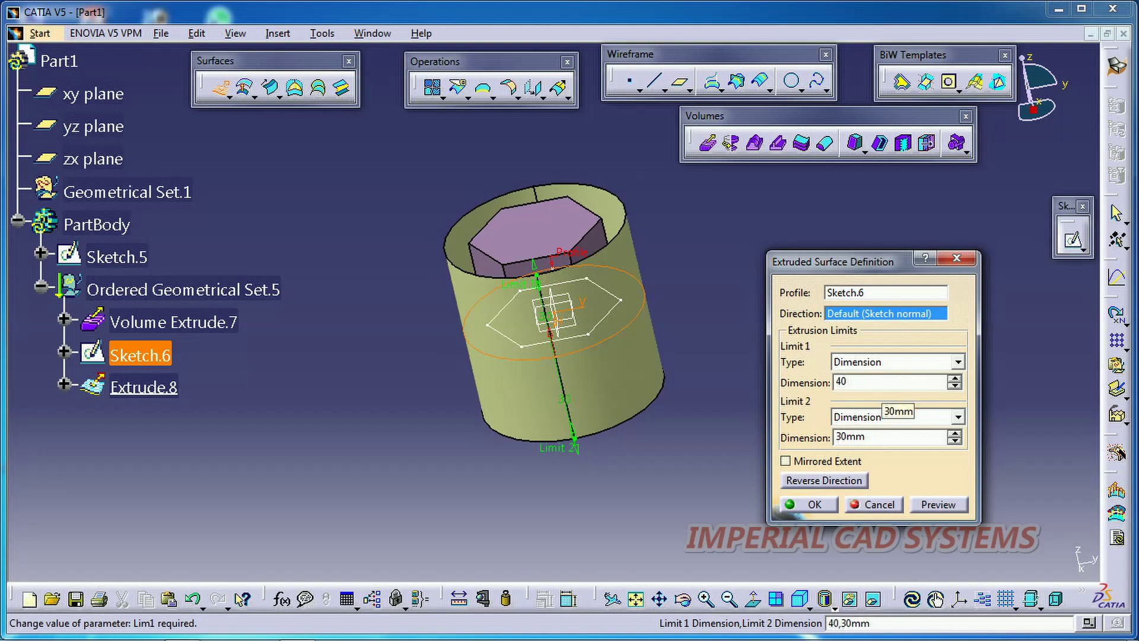
key(BackSpace)
key(BackSpace)
text(50)
click(828, 461)
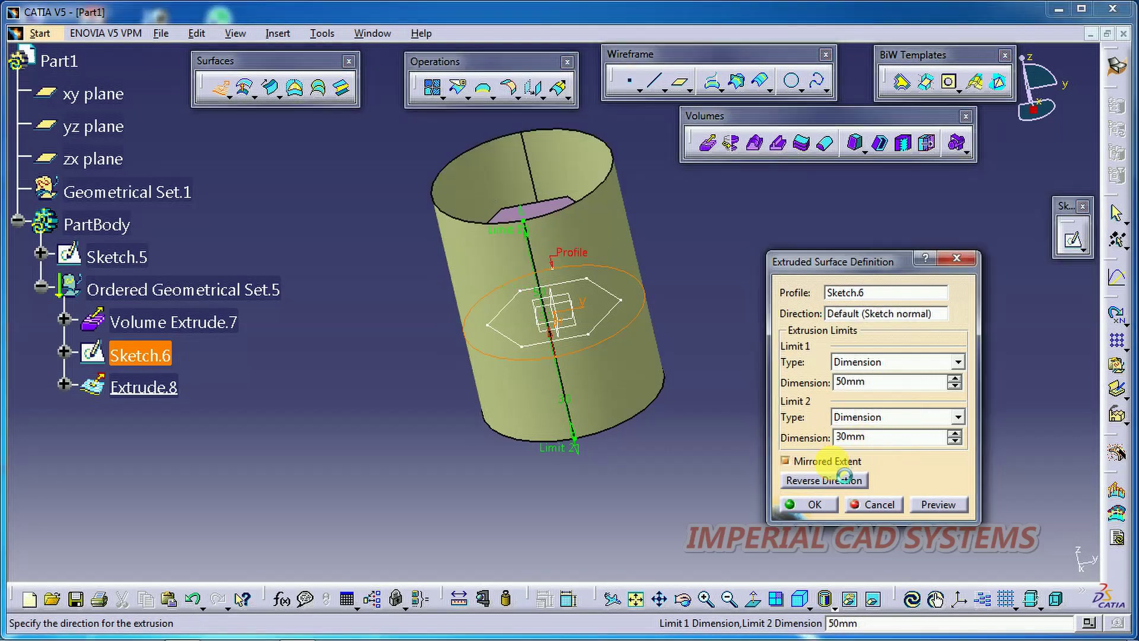
click(943, 505)
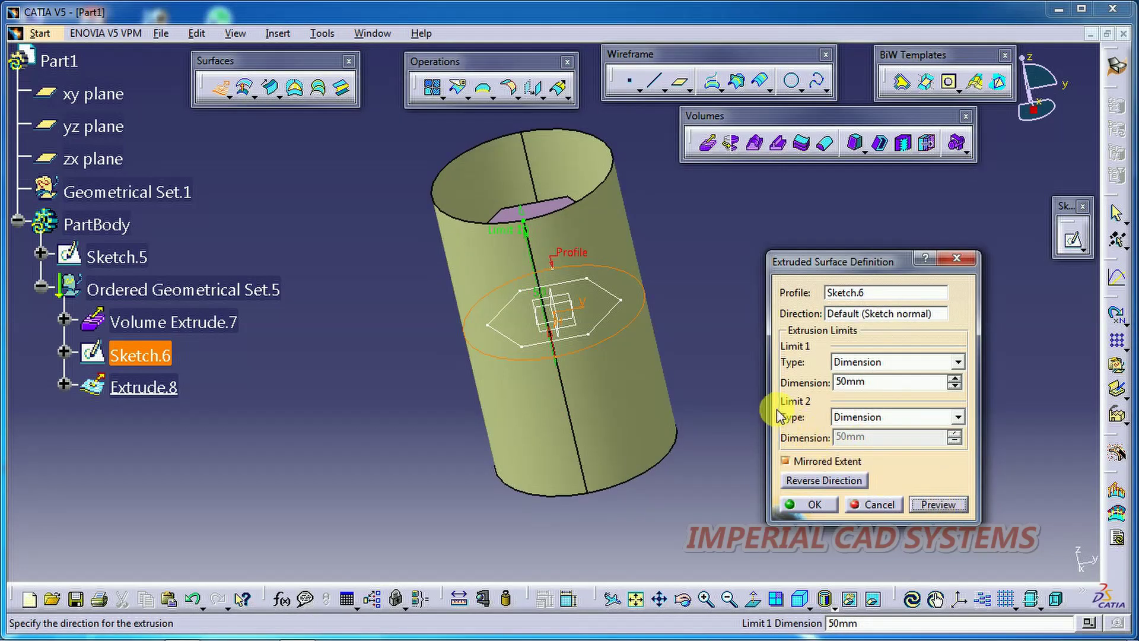
double_click(851, 381)
text(40)
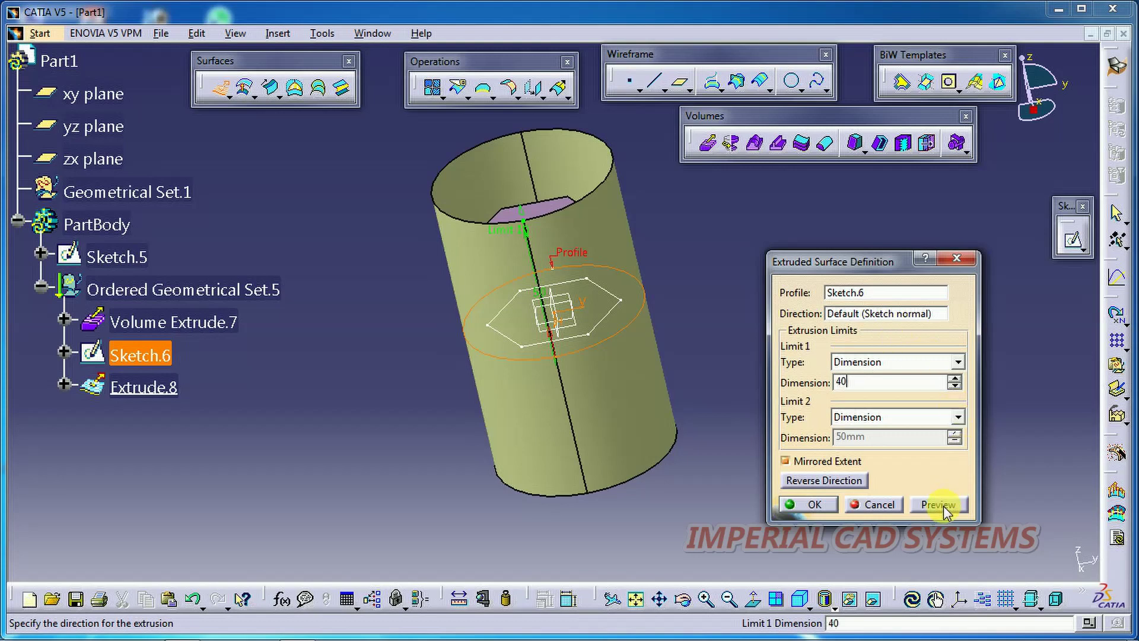
click(943, 506)
Confirm the cylindrical surface and orbit so the hexagon top faces the viewer.
click(822, 505)
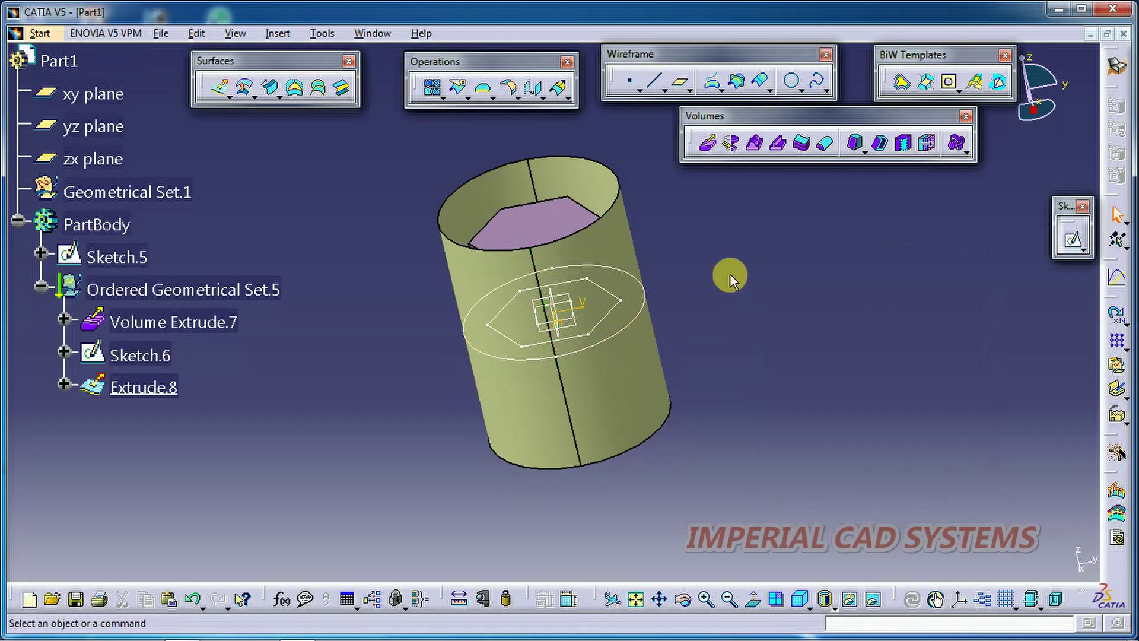
click(684, 600)
drag(687, 456, 652, 356)
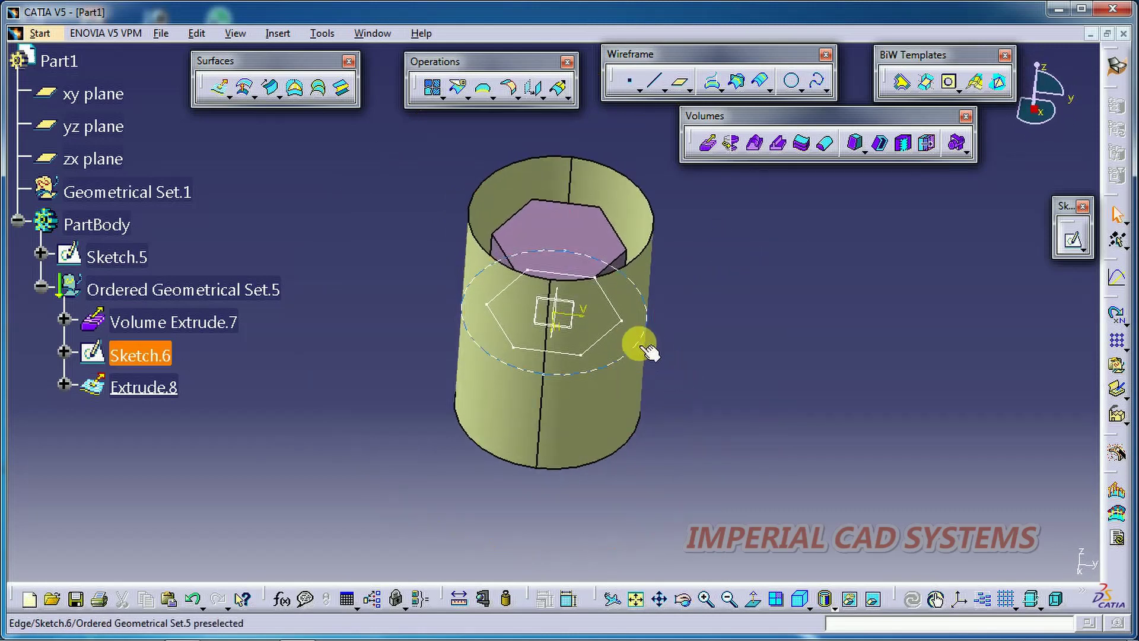
Hide Sketch.6 and Sketch.5.
right_click(635, 346)
click(663, 350)
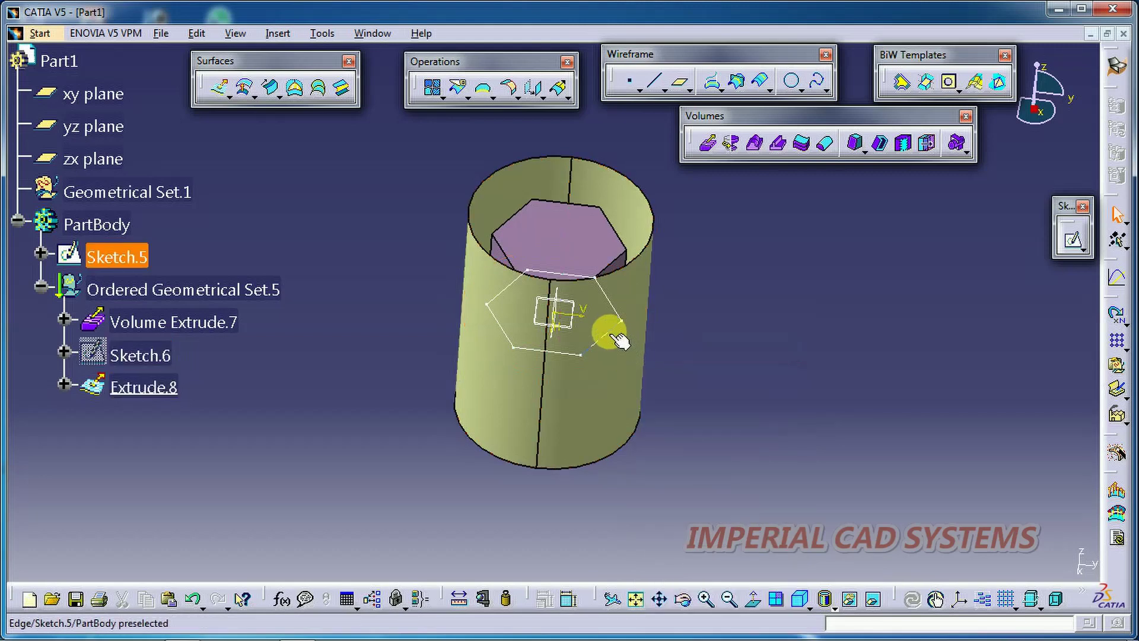
right_click(610, 328)
click(617, 350)
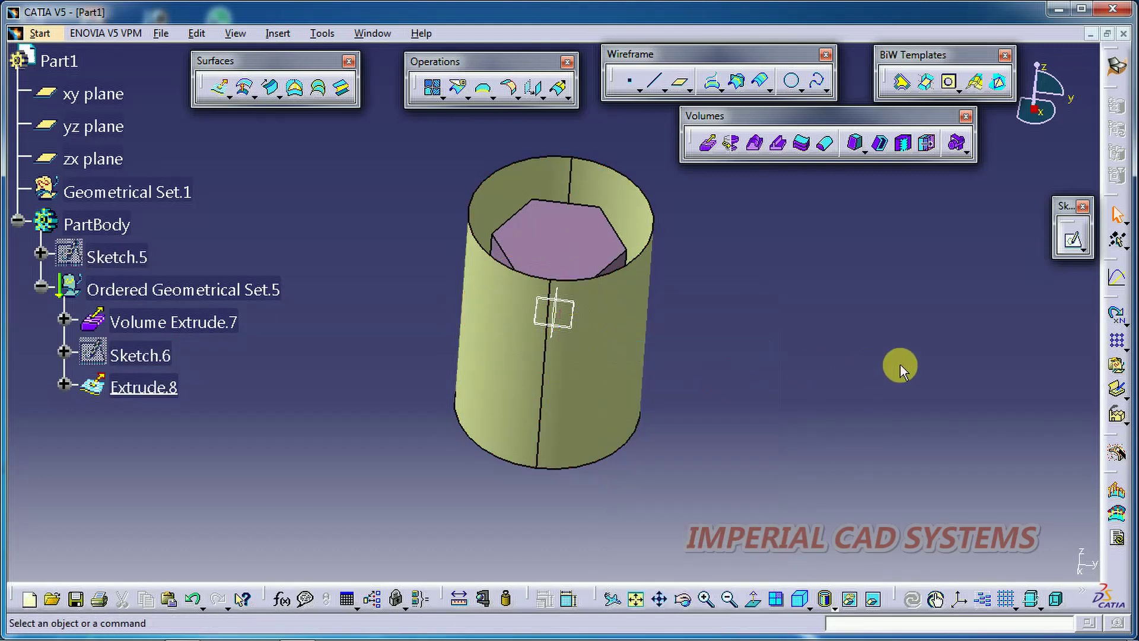
click(904, 146)
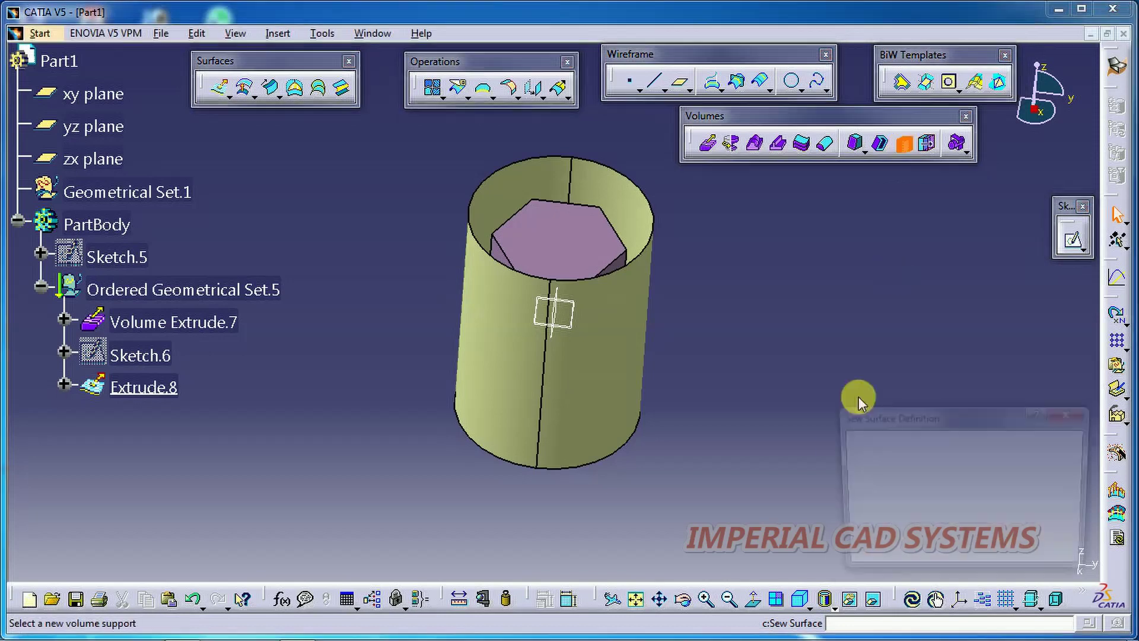
Sew Extrude.8 onto Volume Extrude.7 and apply, which raises an update error.
click(605, 362)
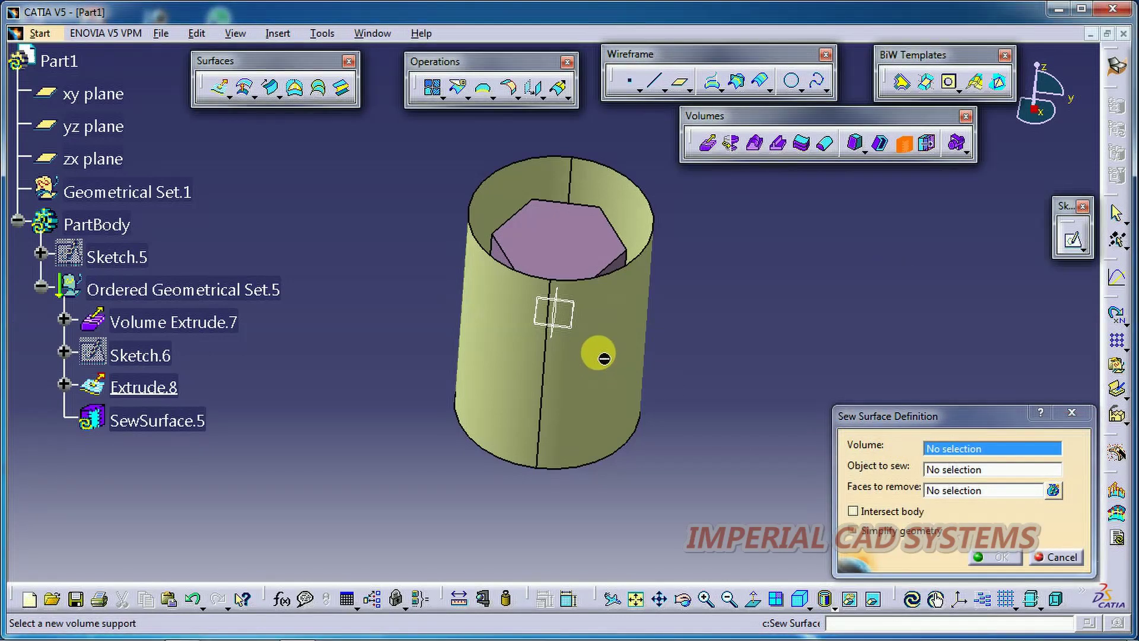
click(932, 469)
click(939, 449)
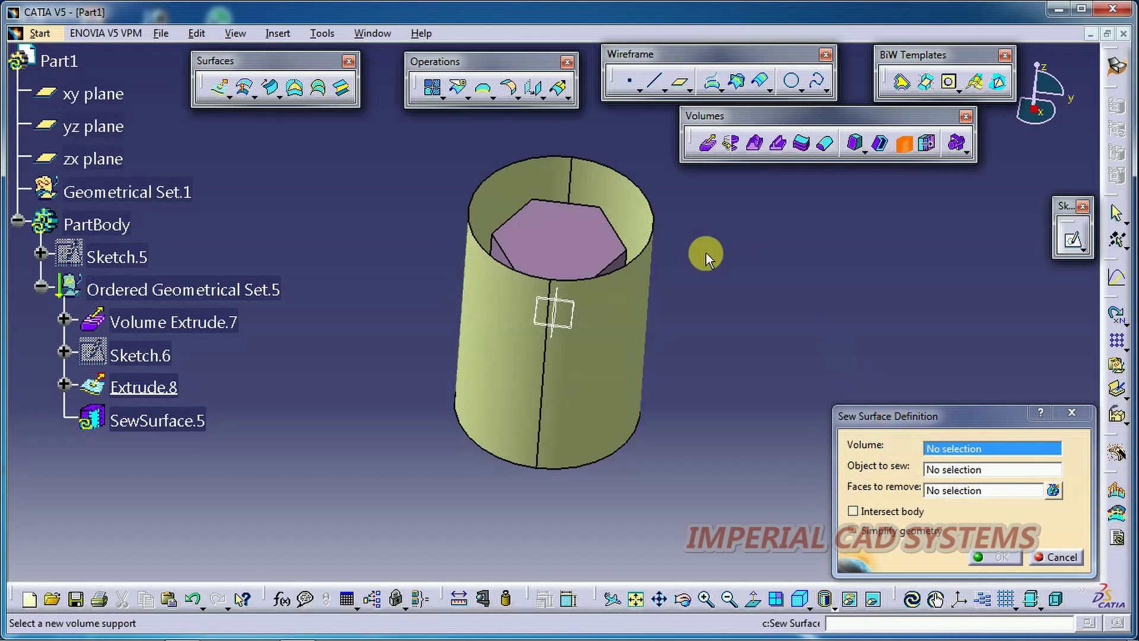
click(584, 228)
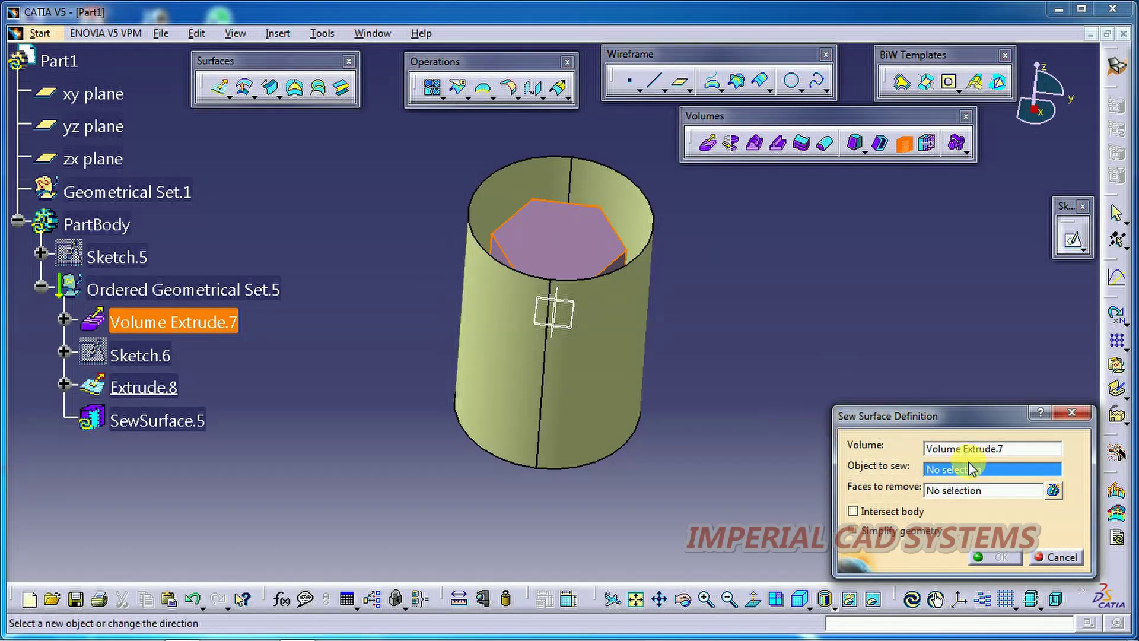
click(610, 355)
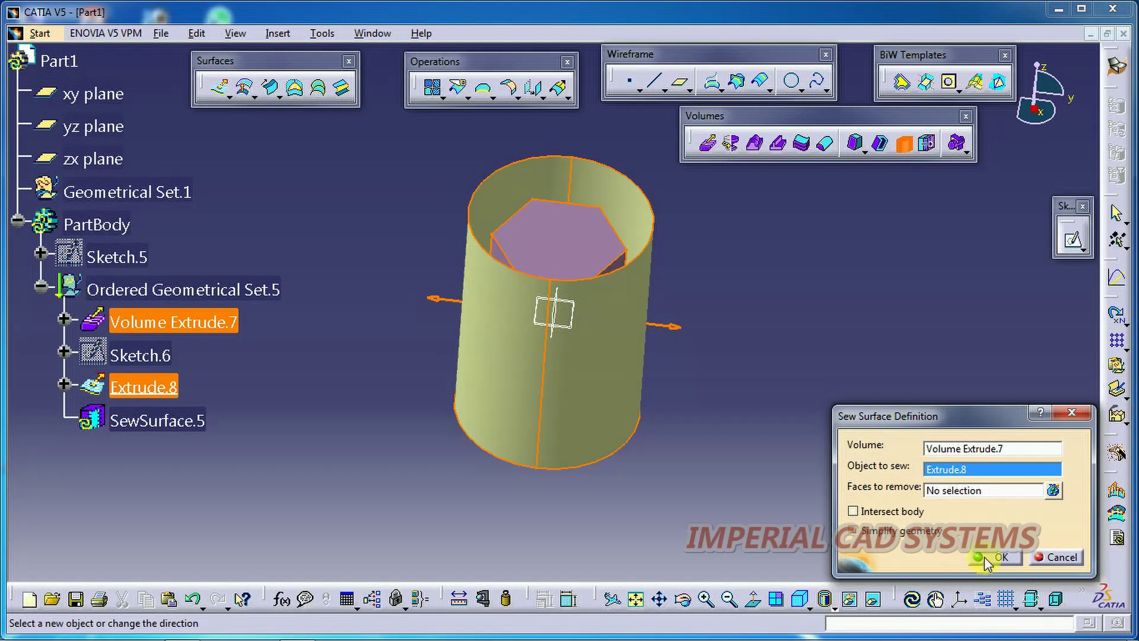
click(984, 558)
Dismiss the errors, reverse the kept side of the surface, and apply again.
click(734, 375)
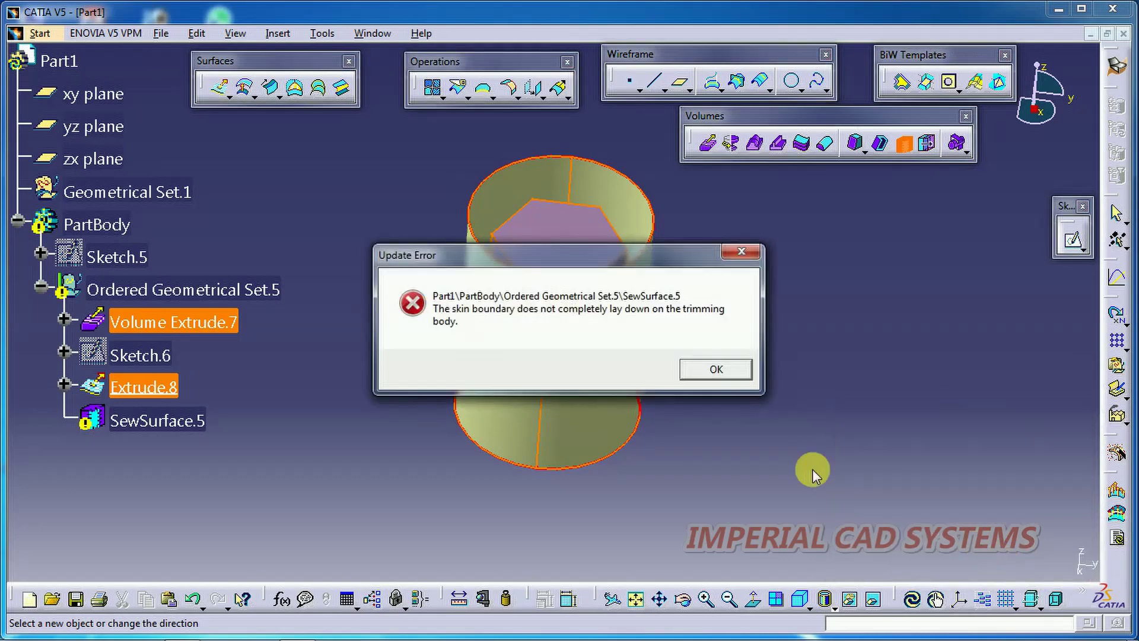
click(731, 374)
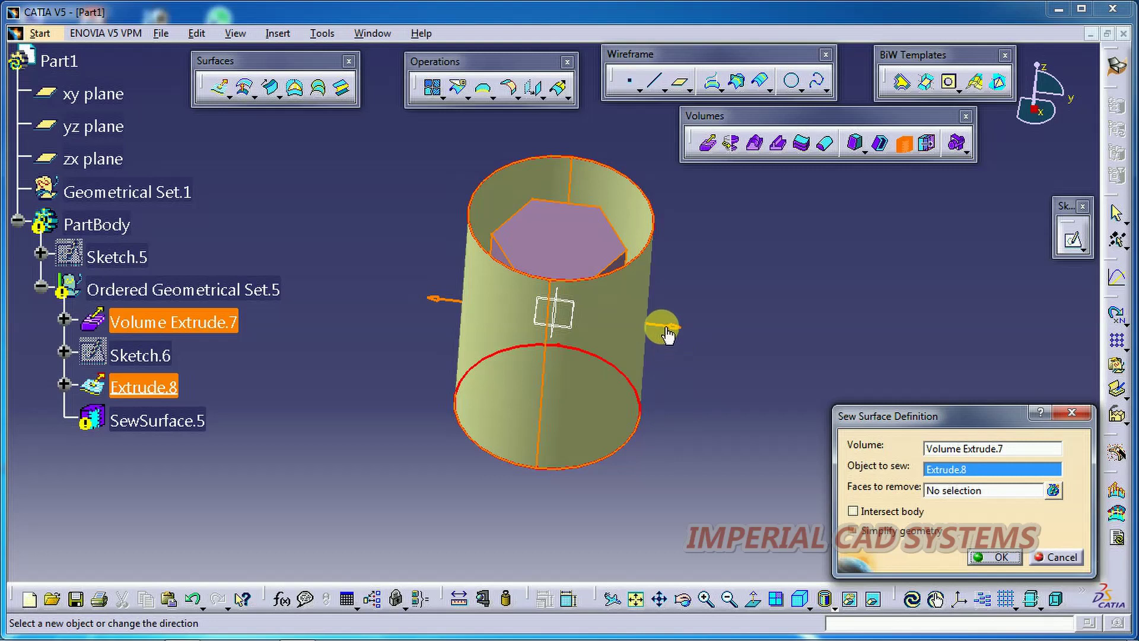
click(666, 331)
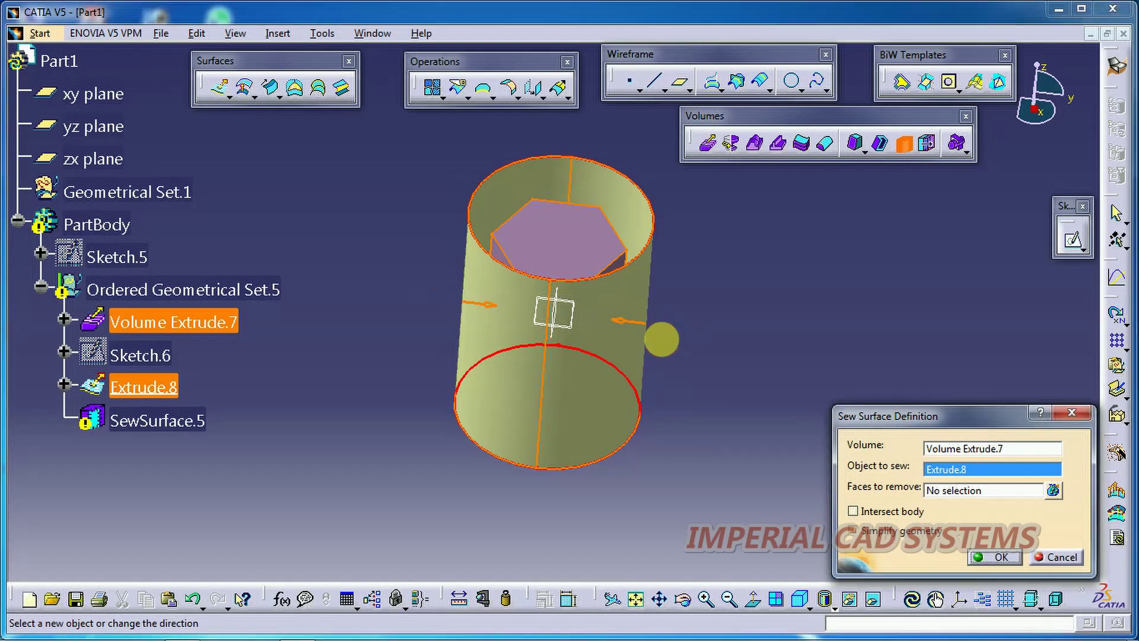
click(984, 558)
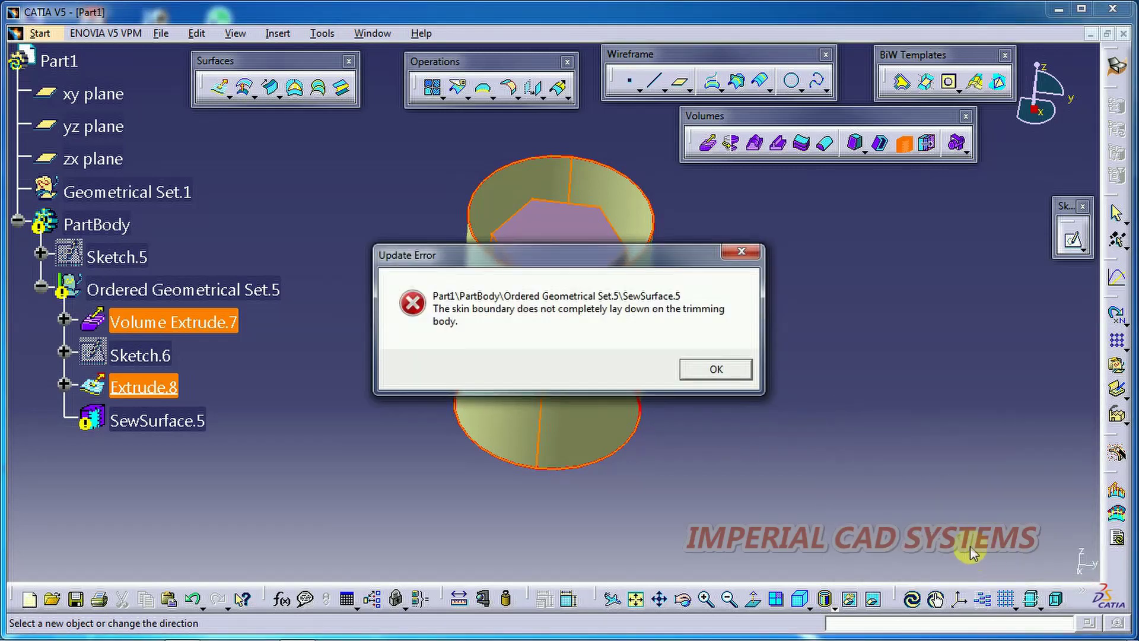
Add the hexagon's front side face to Faces to remove and apply the sew.
click(709, 371)
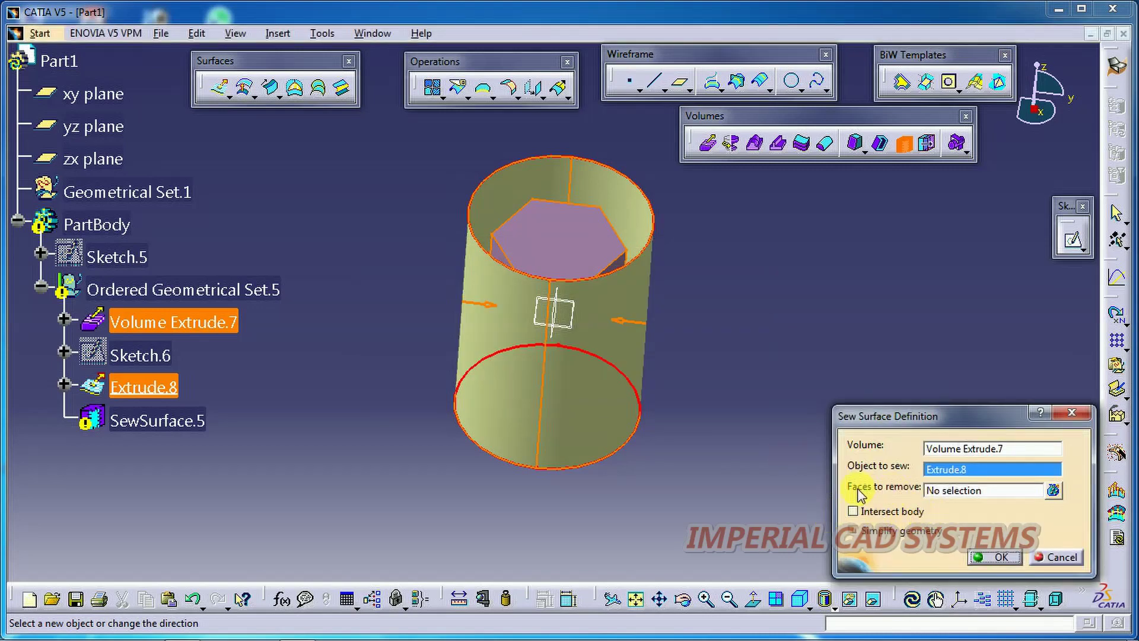
click(946, 491)
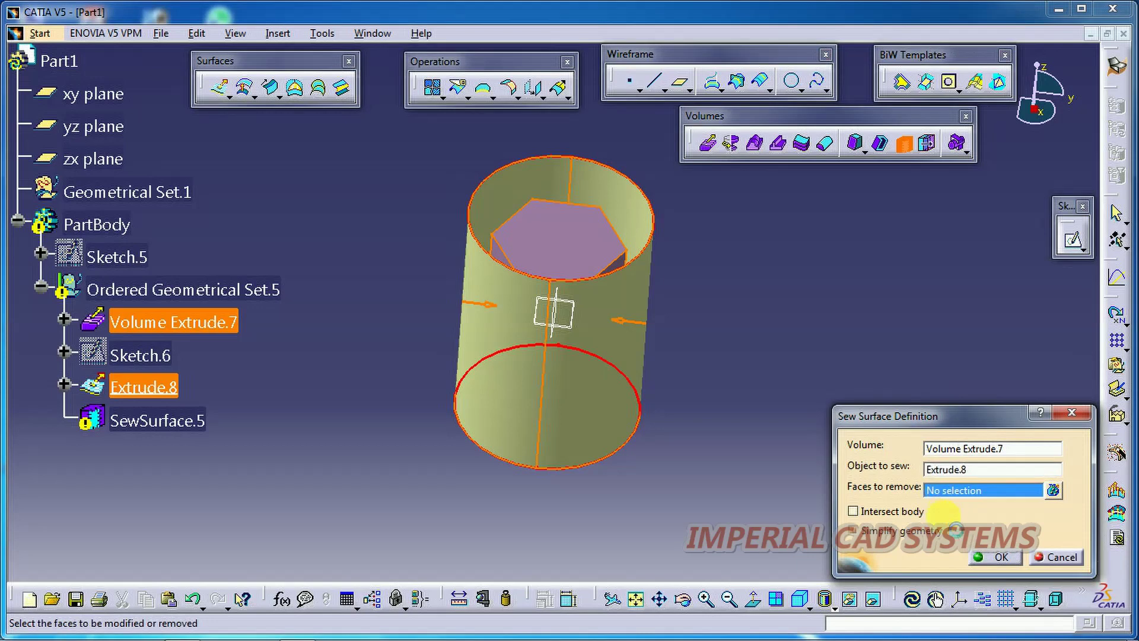
click(682, 599)
drag(686, 358, 682, 522)
click(706, 599)
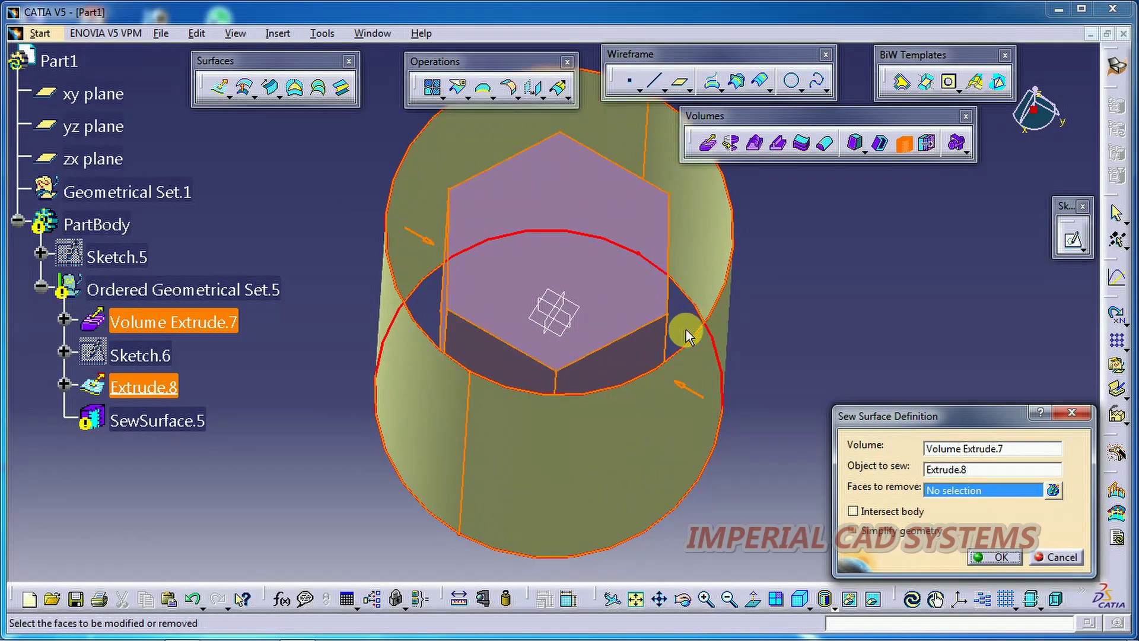
click(601, 352)
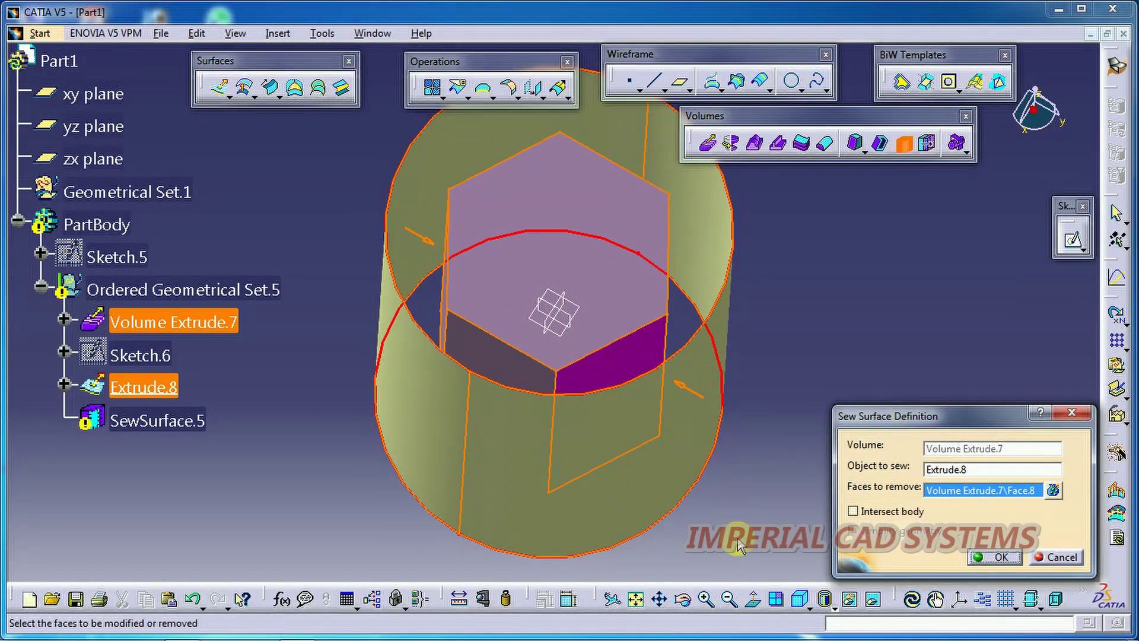
click(998, 559)
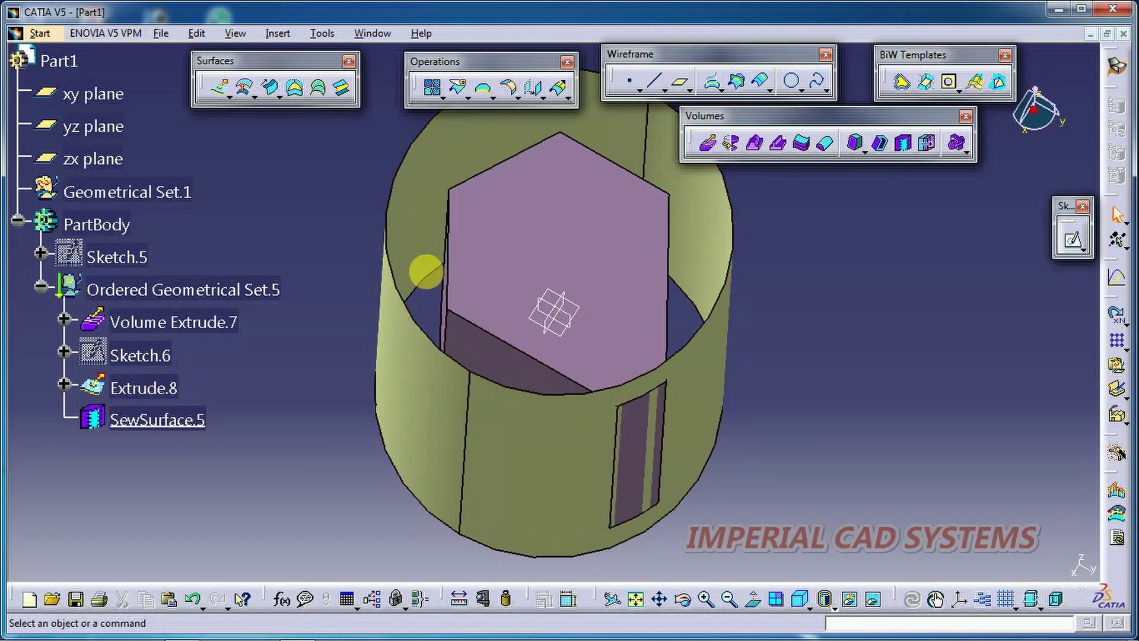
Edit SewSurface.5 to also remove the left and lower hexagon side faces, three total.
click(122, 422)
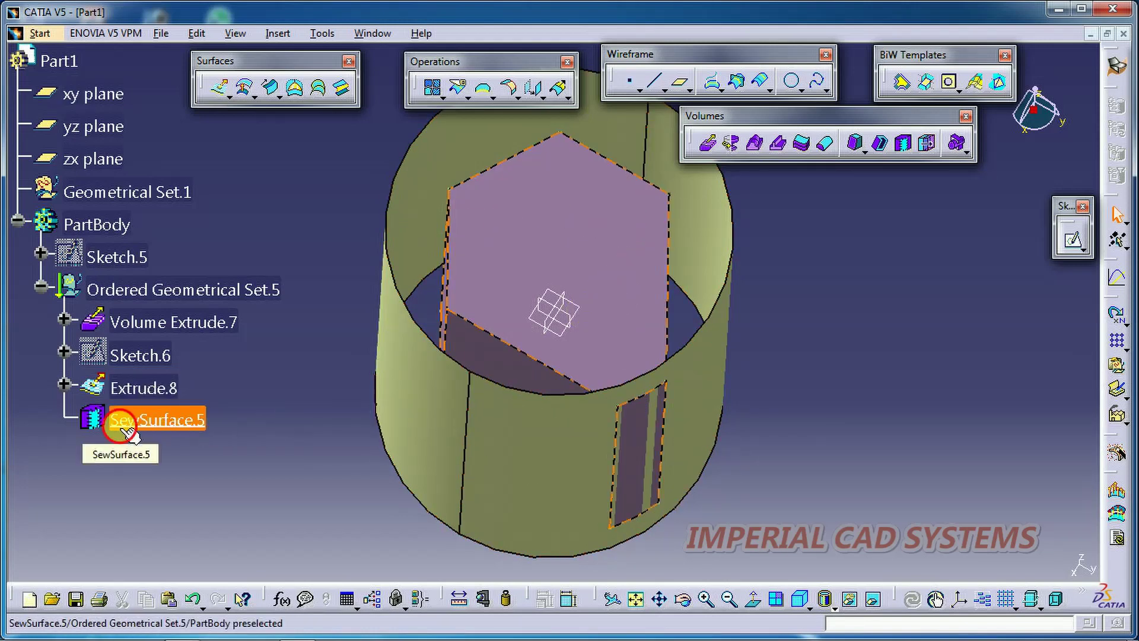
double_click(123, 423)
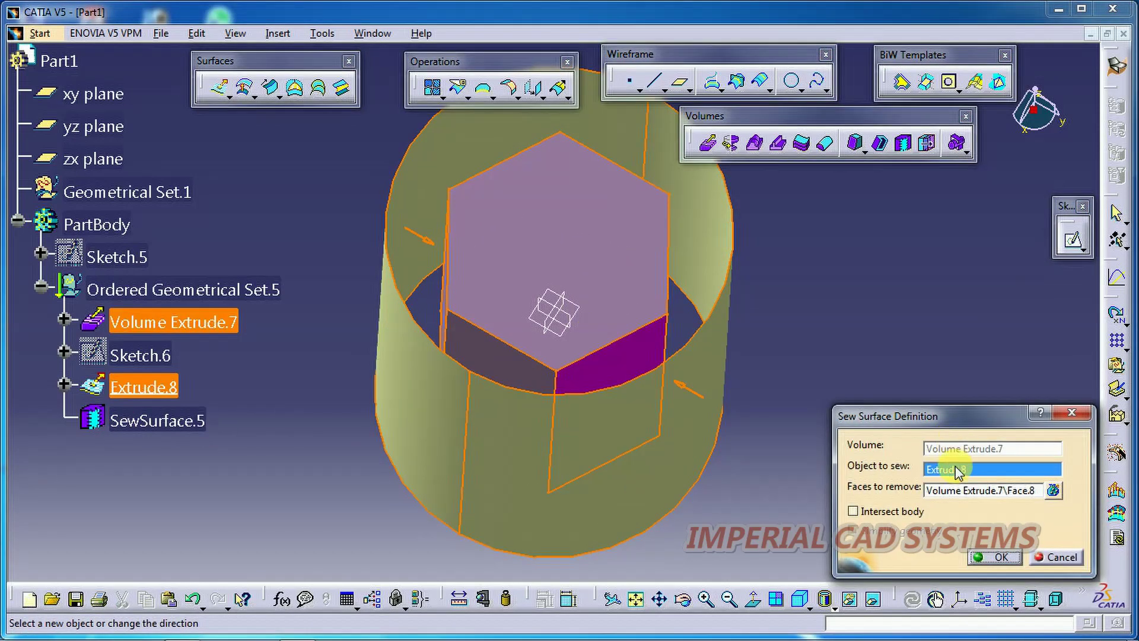
click(1000, 495)
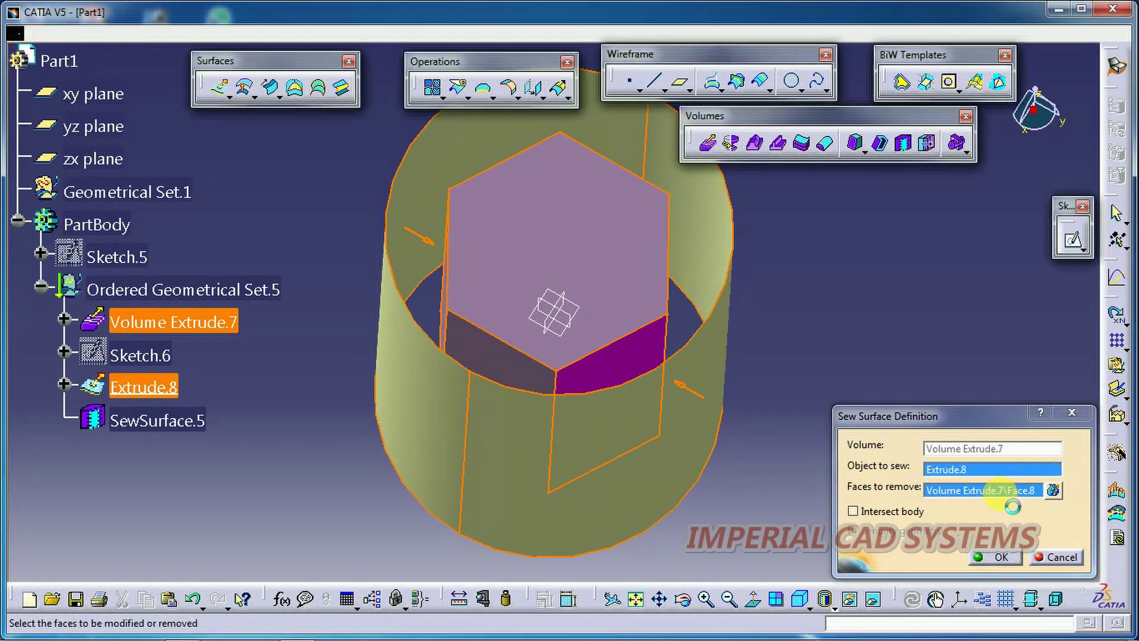
click(521, 374)
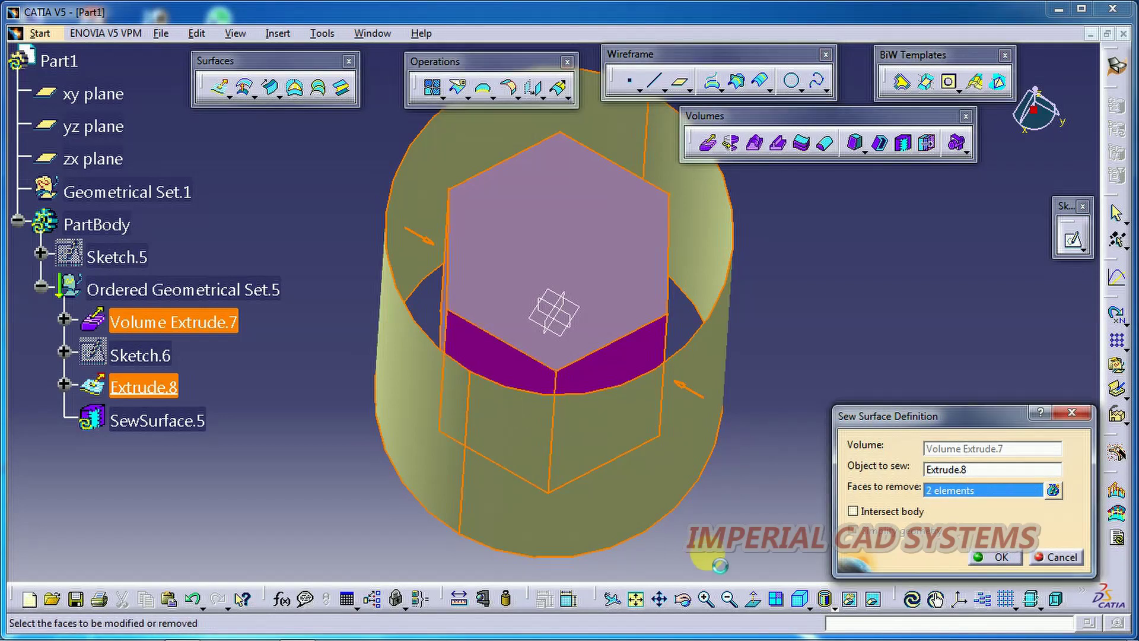
click(683, 599)
drag(437, 508, 712, 323)
click(629, 385)
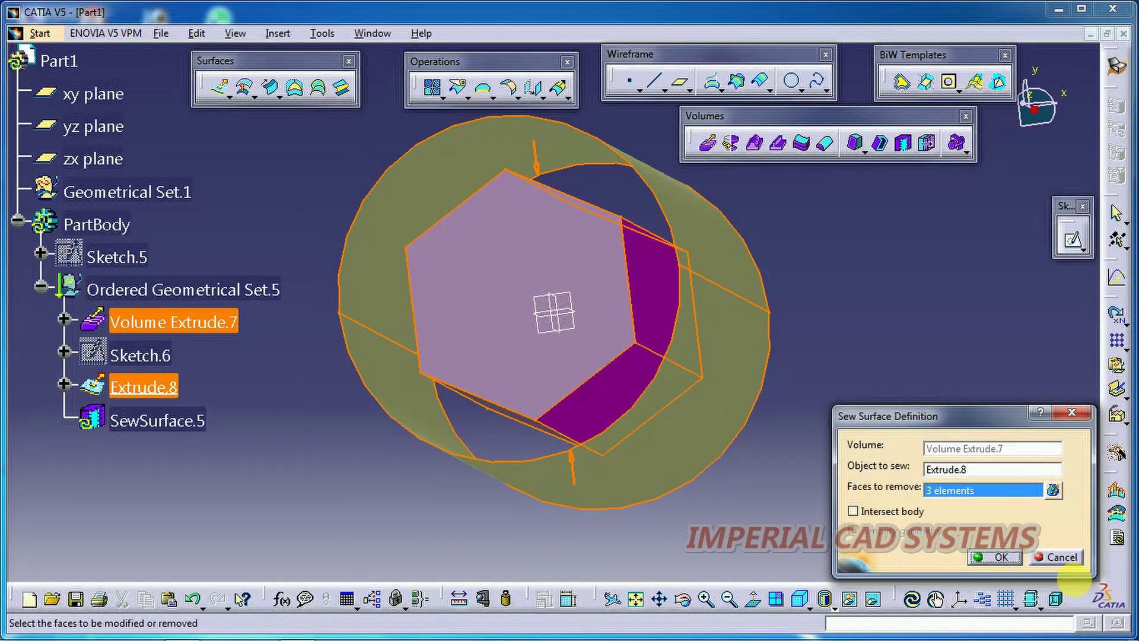
click(1007, 559)
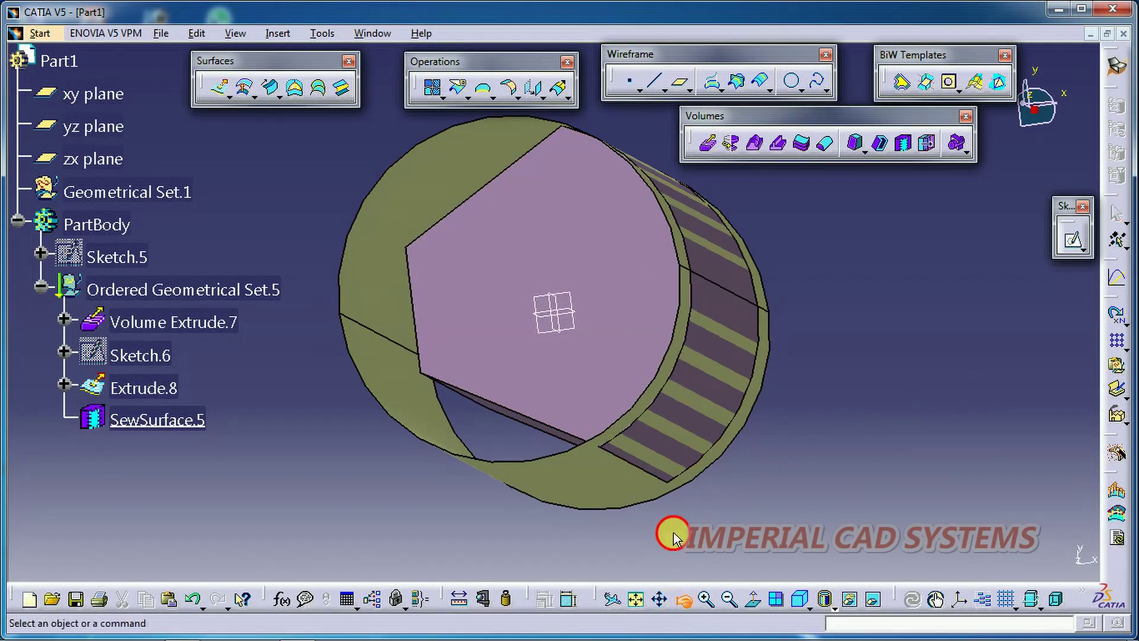
Reopen SewSurface.5 and reverse its sew direction to point outward.
drag(674, 536, 587, 437)
double_click(184, 422)
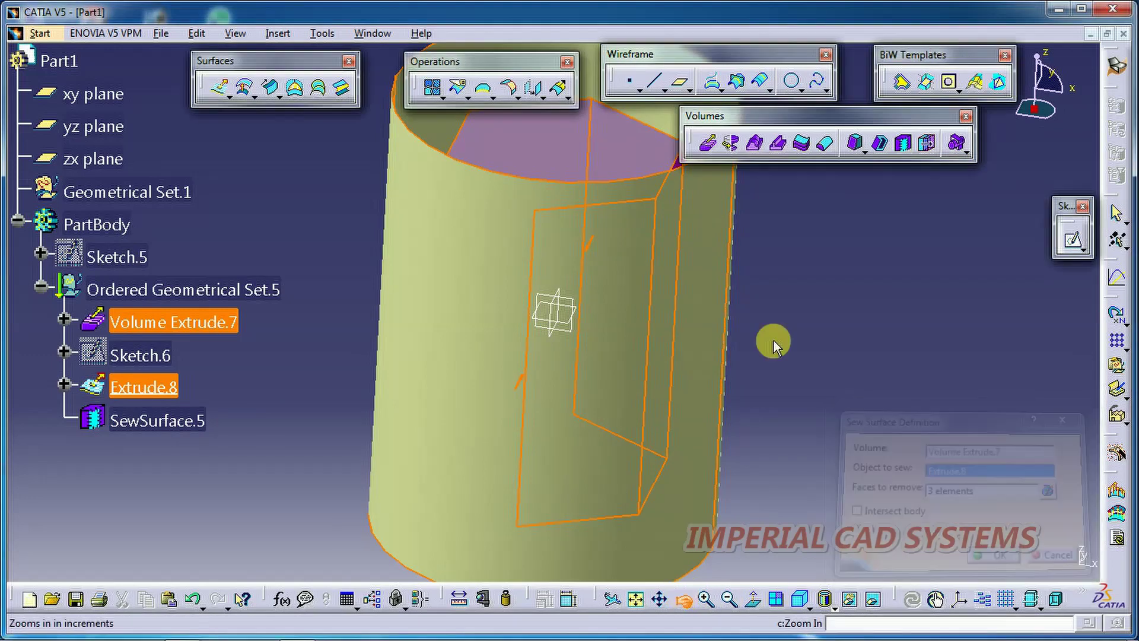
middle_drag(773, 347, 579, 407)
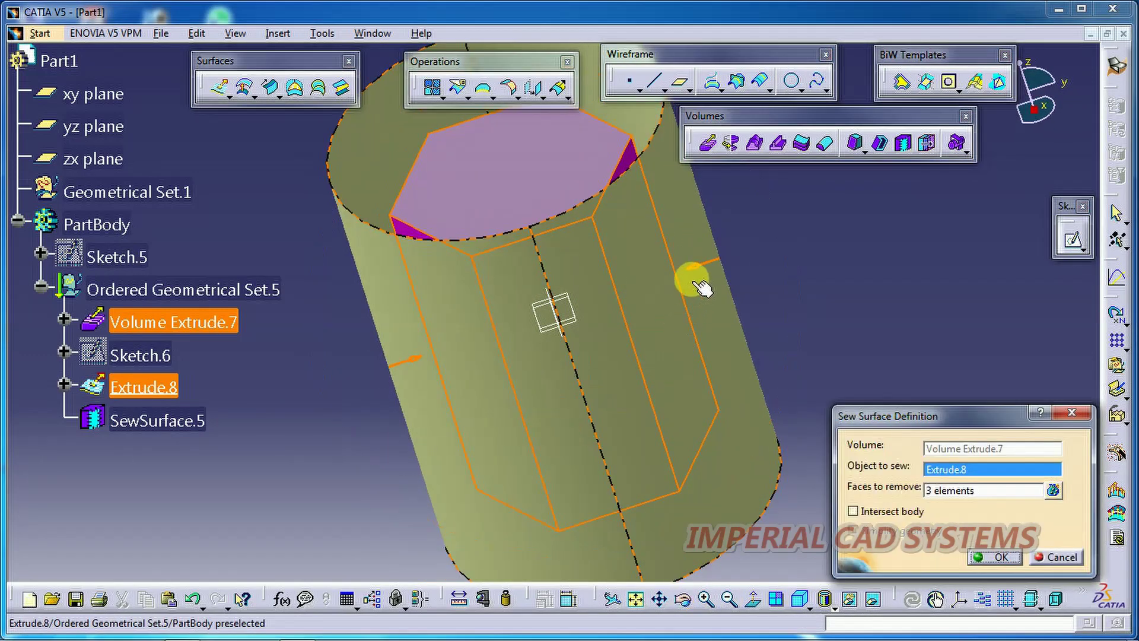
click(698, 272)
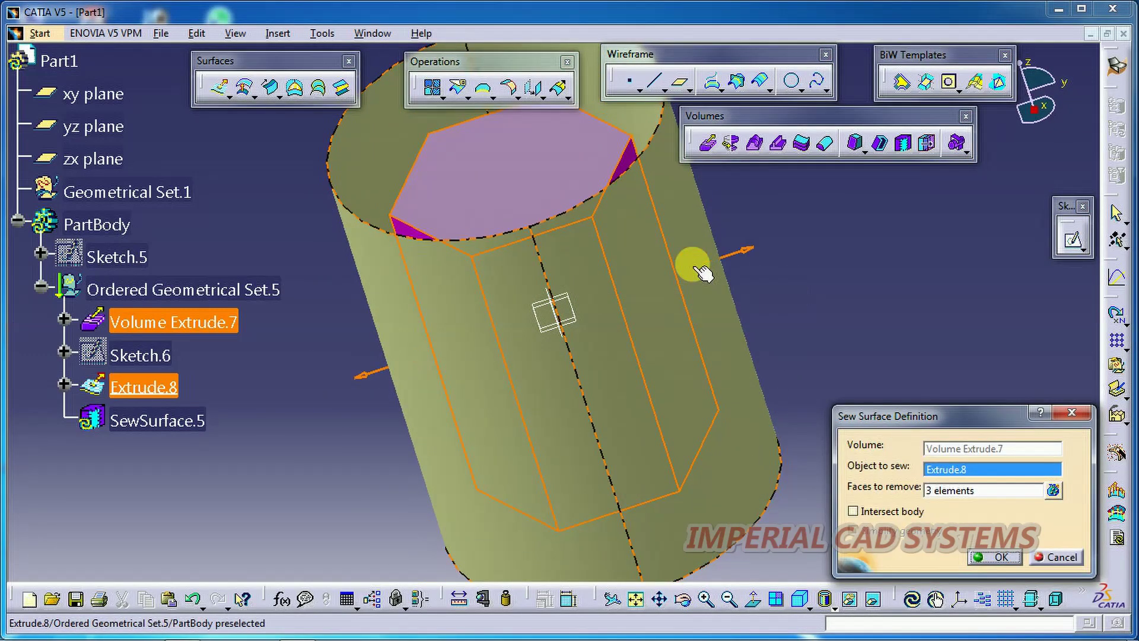
Apply the outward sew, close the update error report, and reopen SewSurface.5.
click(998, 557)
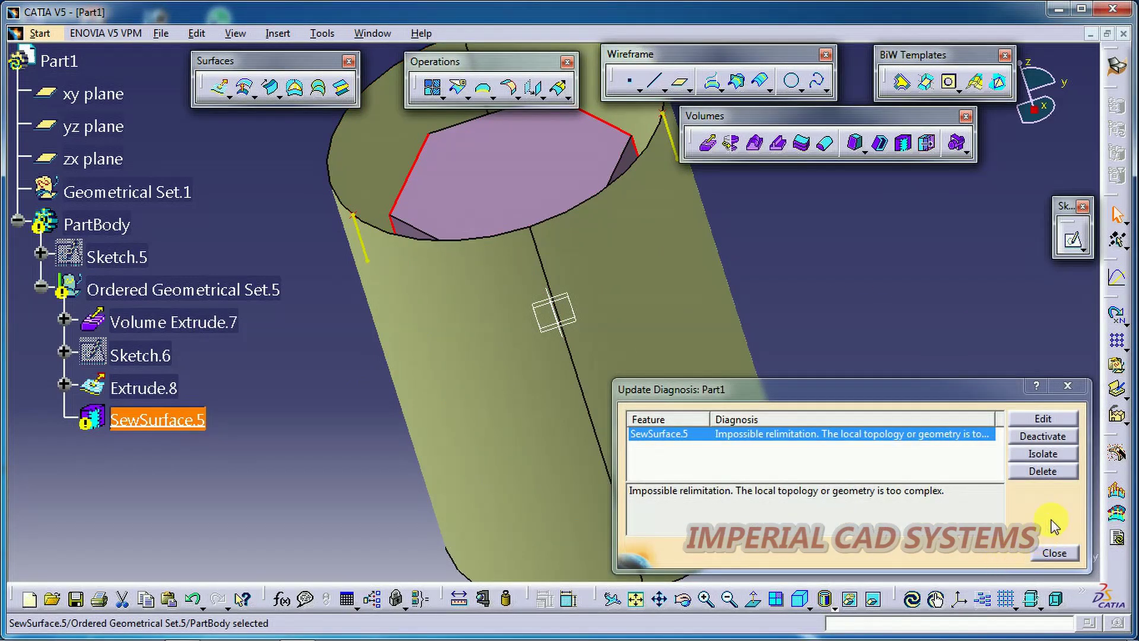
click(1054, 553)
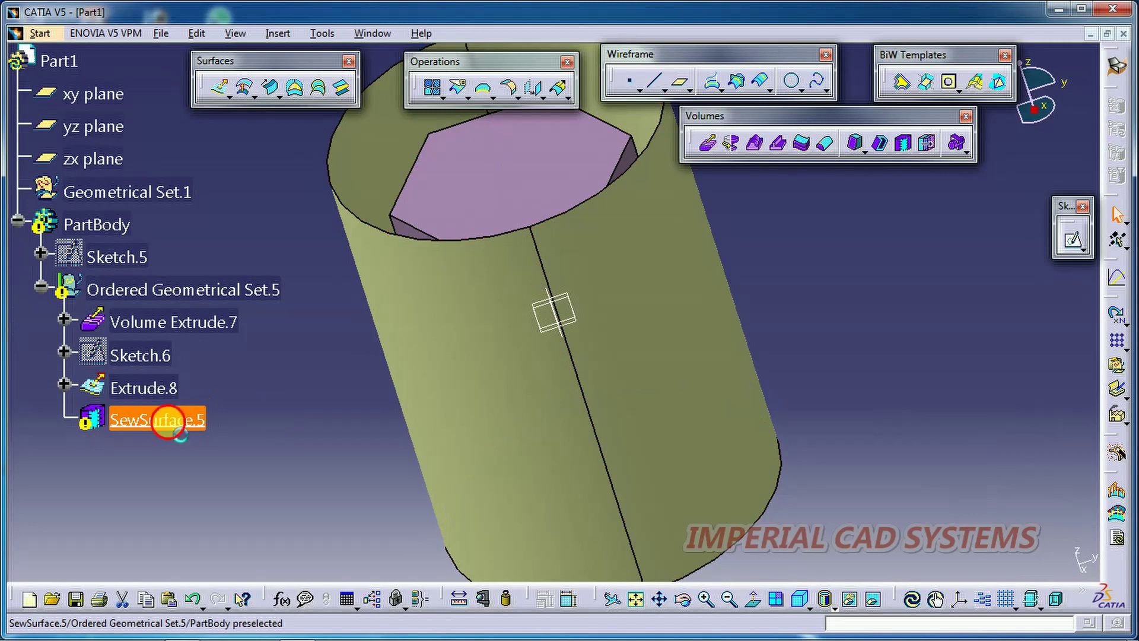
double_click(168, 421)
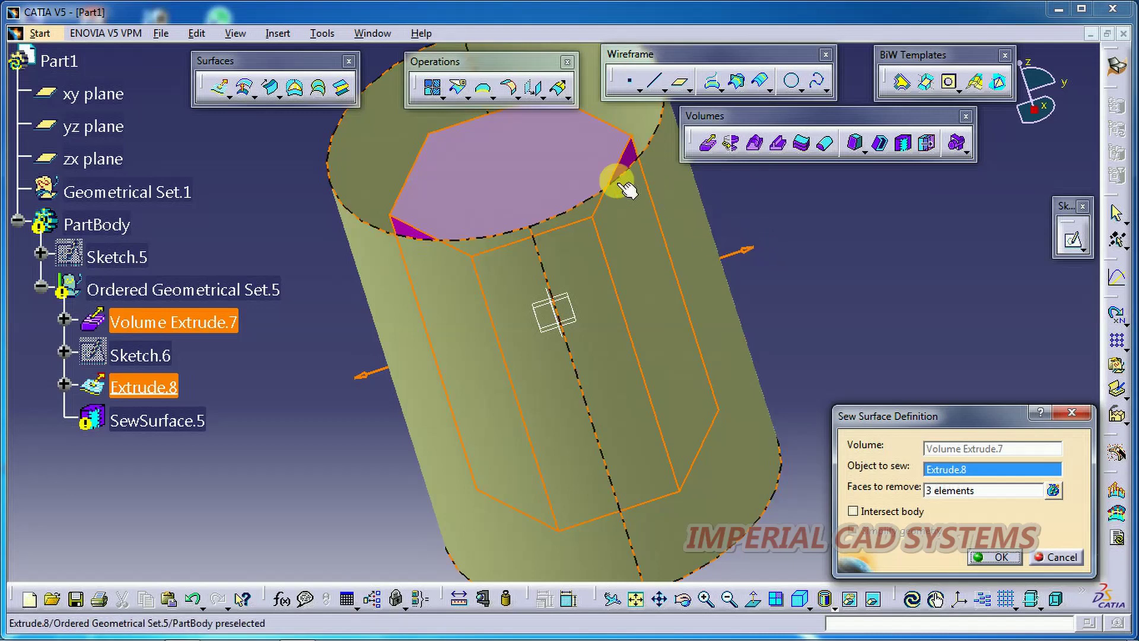
Zoom in on the cylinder, then zoom back out to see the whole part.
click(706, 599)
click(706, 599)
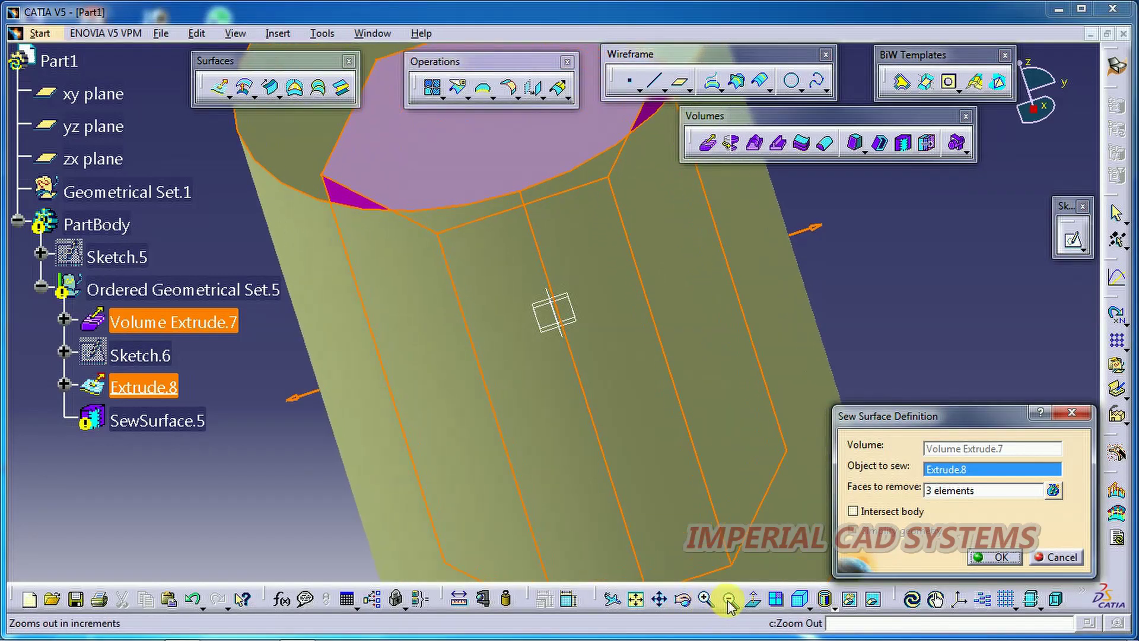
click(727, 600)
click(727, 600)
click(727, 600)
click(728, 600)
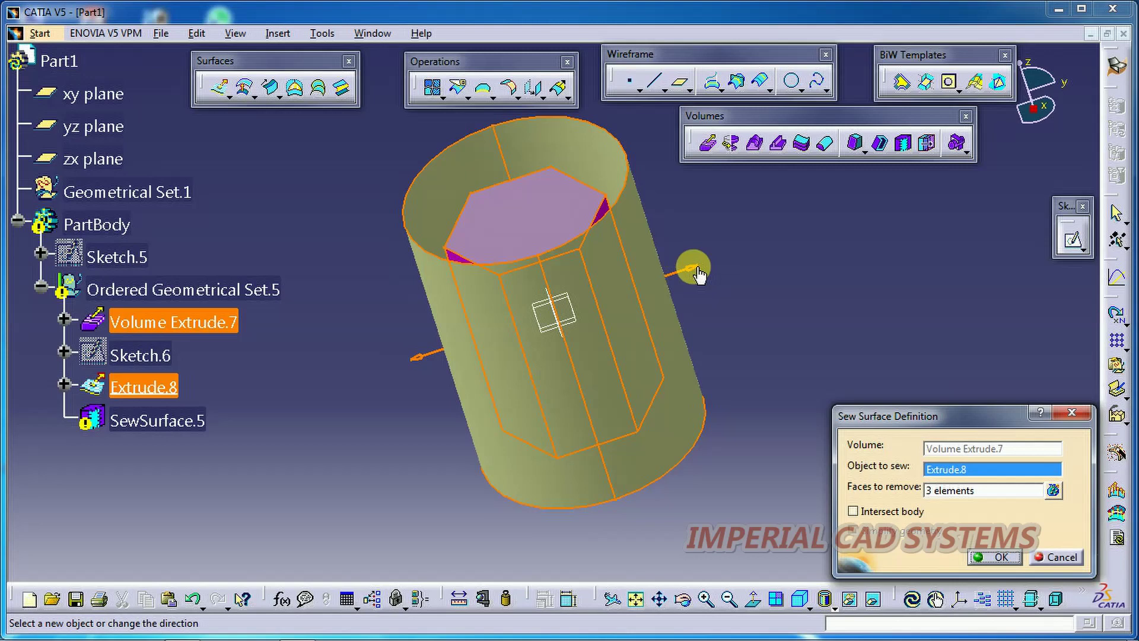
Flip the SewSurface.5 direction outward and back, cancel the edit unchanged, and bring up its context menu.
click(647, 280)
click(694, 271)
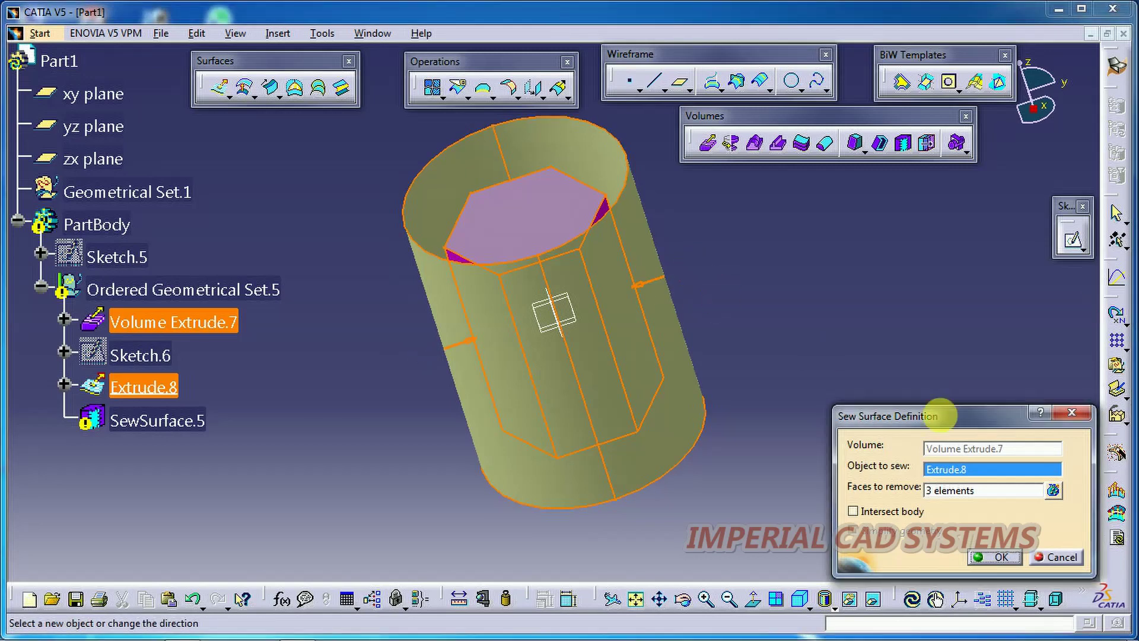
click(1075, 558)
right_click(190, 416)
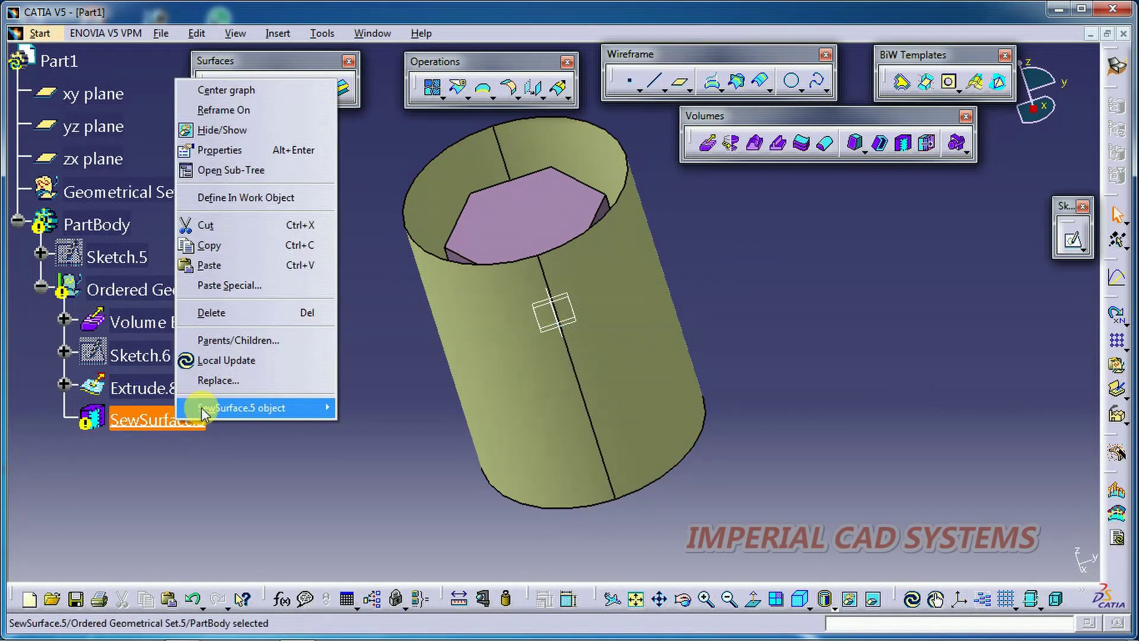
Delete SewSurface.5, then select Sketch.6 and the Extrude.8 cylinder surface.
click(230, 318)
click(916, 354)
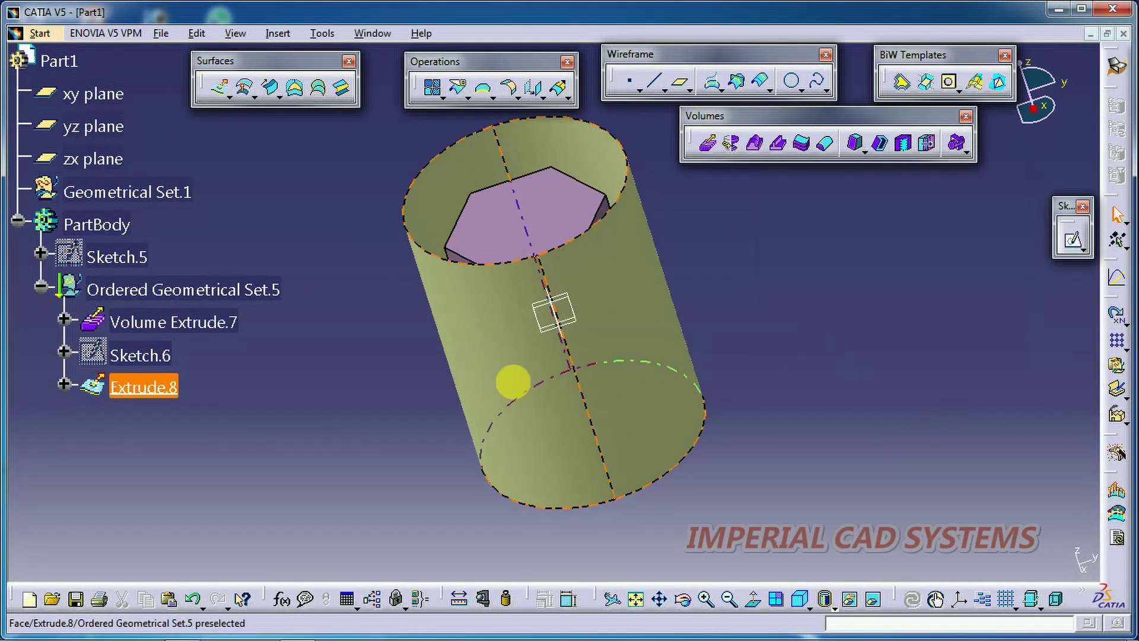
click(142, 359)
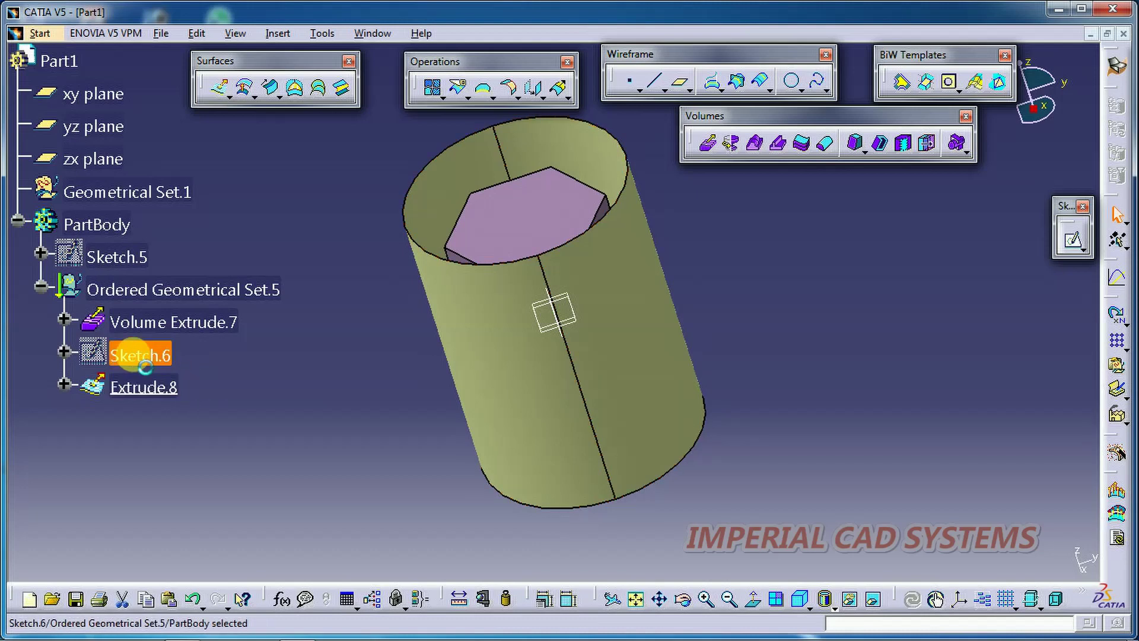
click(600, 346)
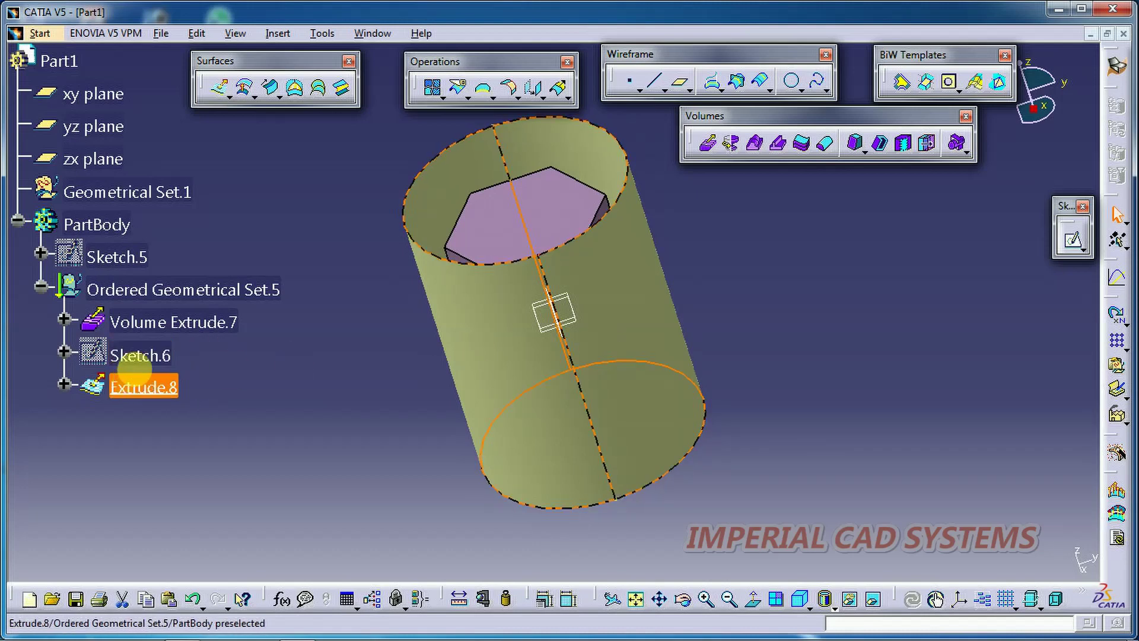
Shrink the Sketch.6 circle so it fits inside the hexagon, then view the updated part at an angle.
double_click(135, 354)
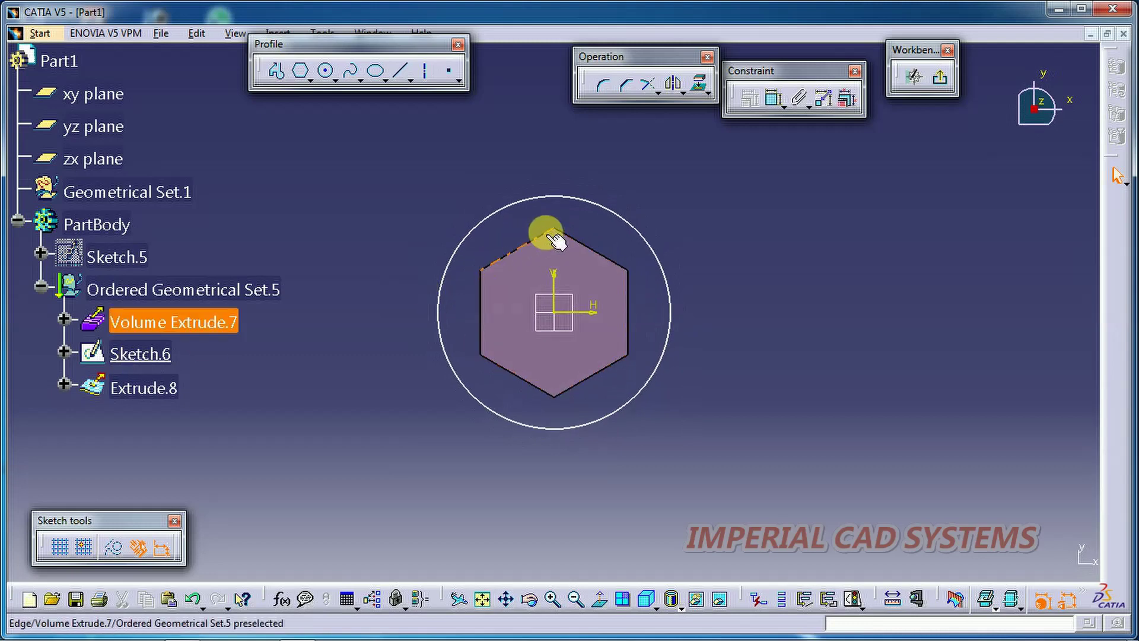
drag(595, 204, 570, 274)
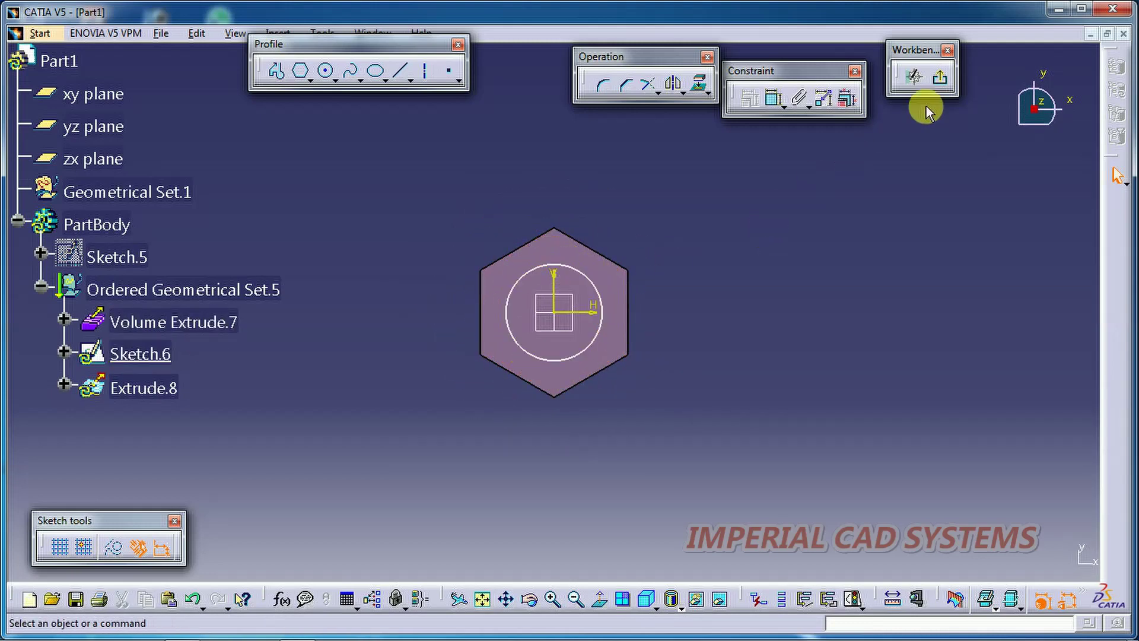
click(939, 79)
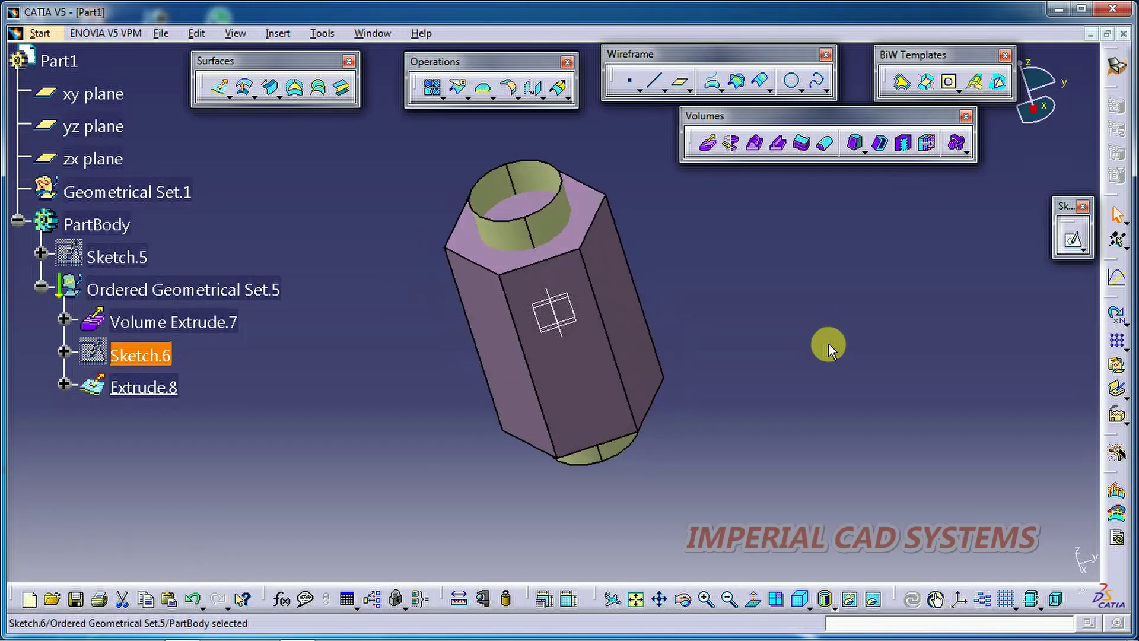
click(682, 599)
mouse_move(680, 529)
mouse_down()
mouse_move(670, 443)
mouse_move(643, 499)
mouse_move(661, 529)
mouse_up()
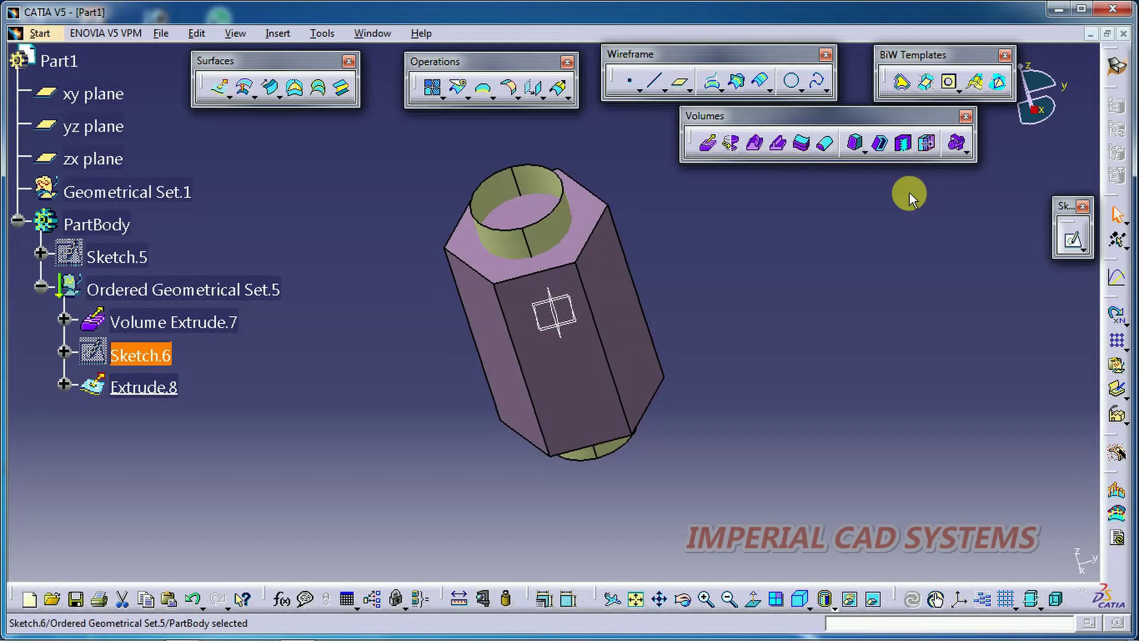
click(904, 144)
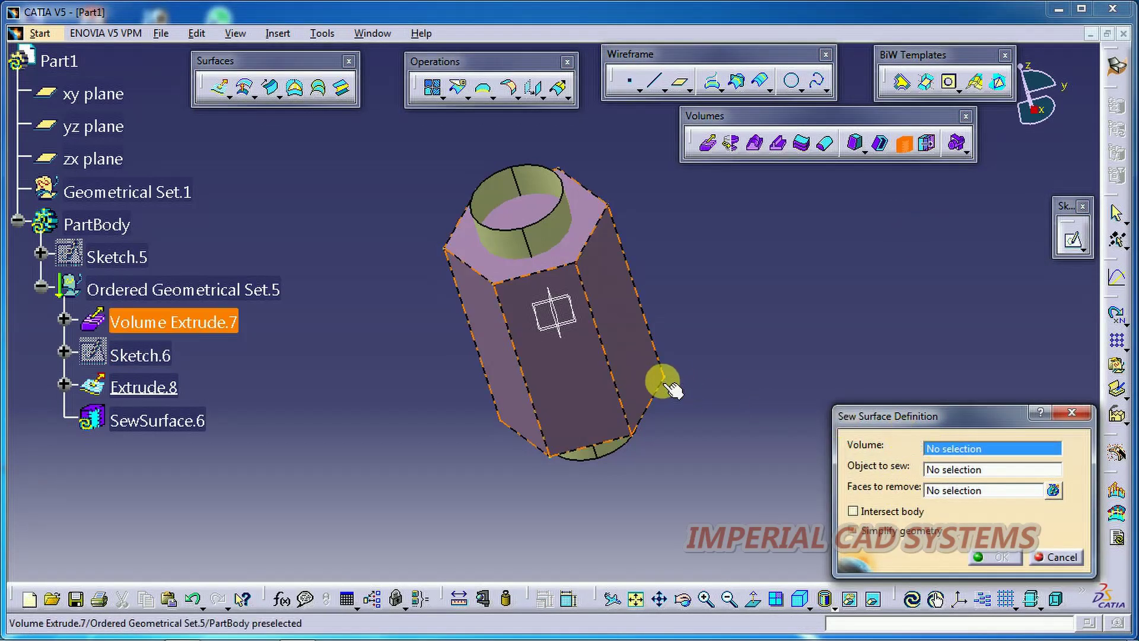
Sew the Extrude.8 cylinder onto Volume Extrude.7; the first attempt gives an update error.
click(637, 373)
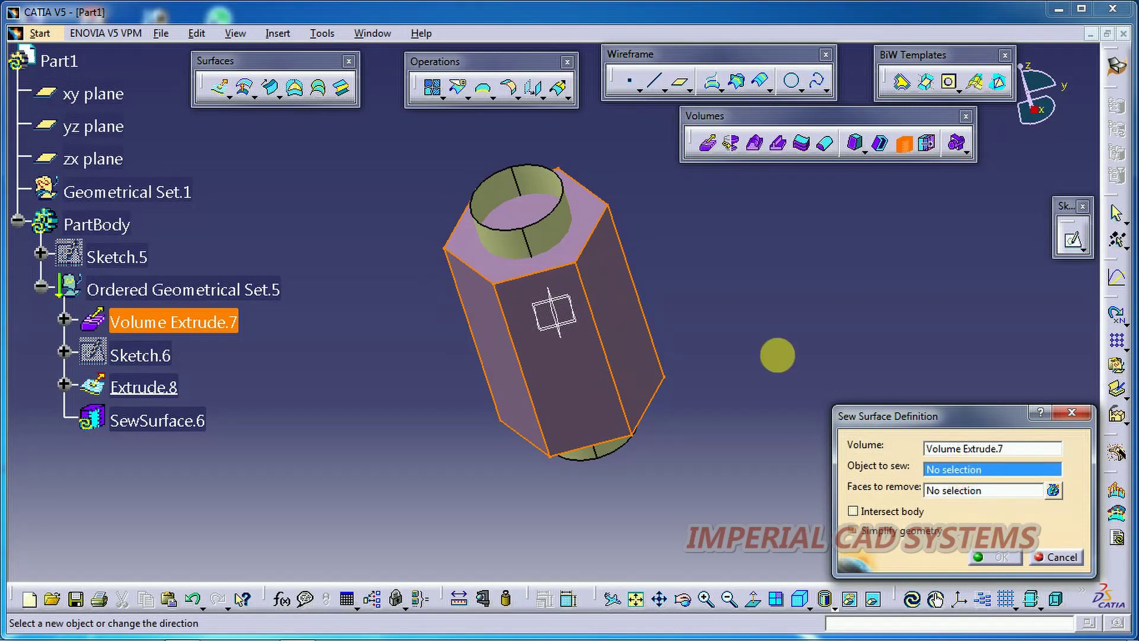
click(539, 188)
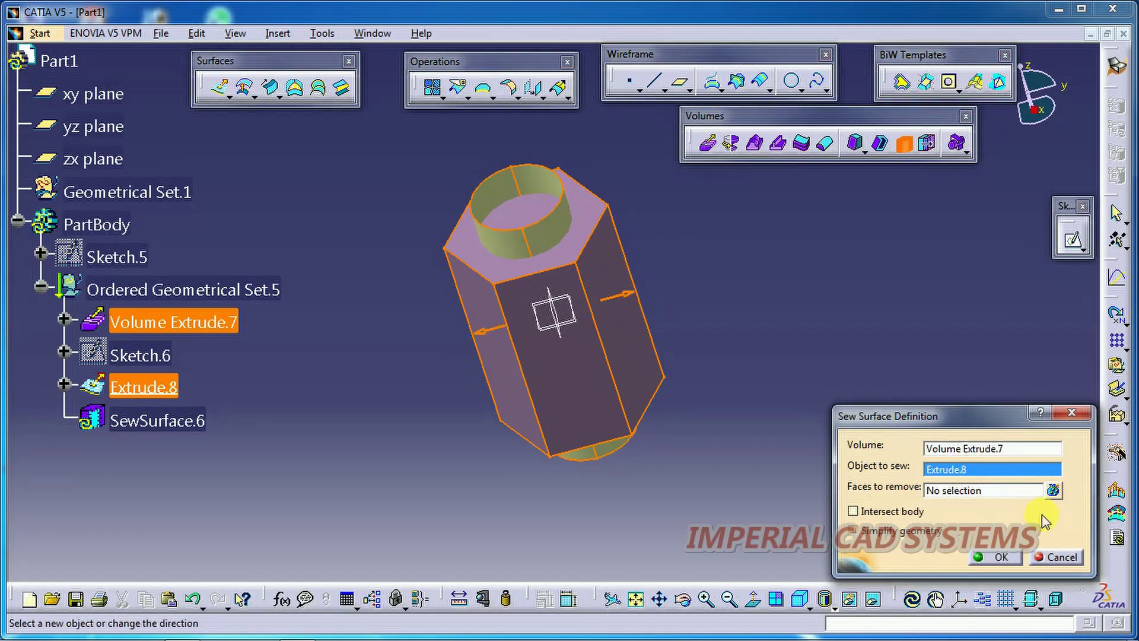
click(1002, 557)
click(735, 369)
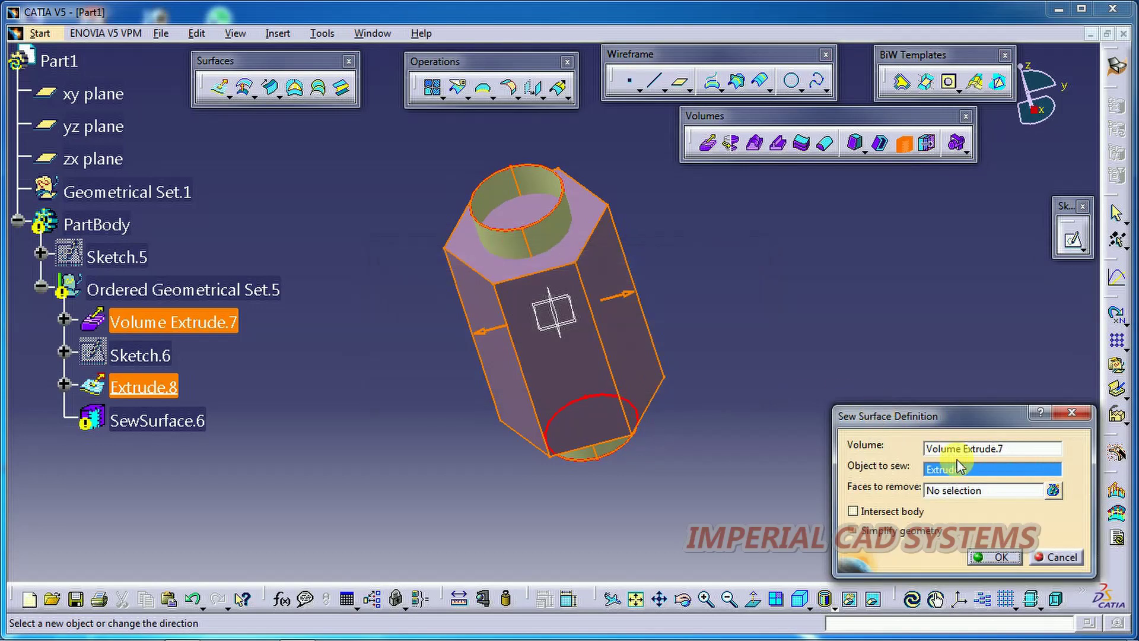
Add prism side face Face.11 to Faces to remove, check it from above, and apply SewSurface.6.
click(973, 490)
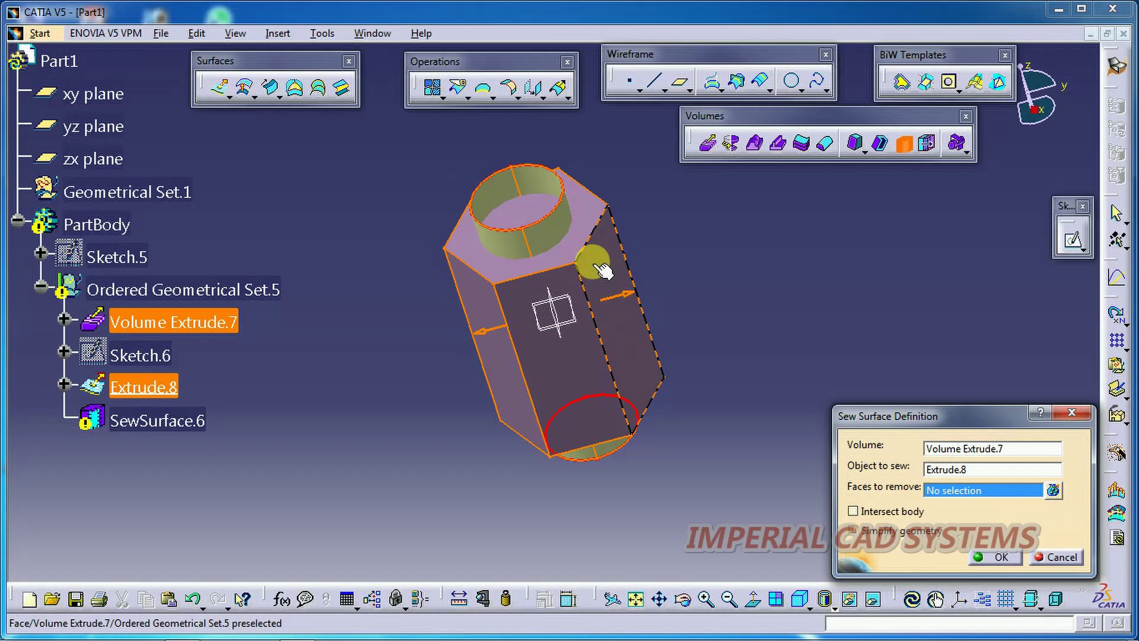
click(602, 269)
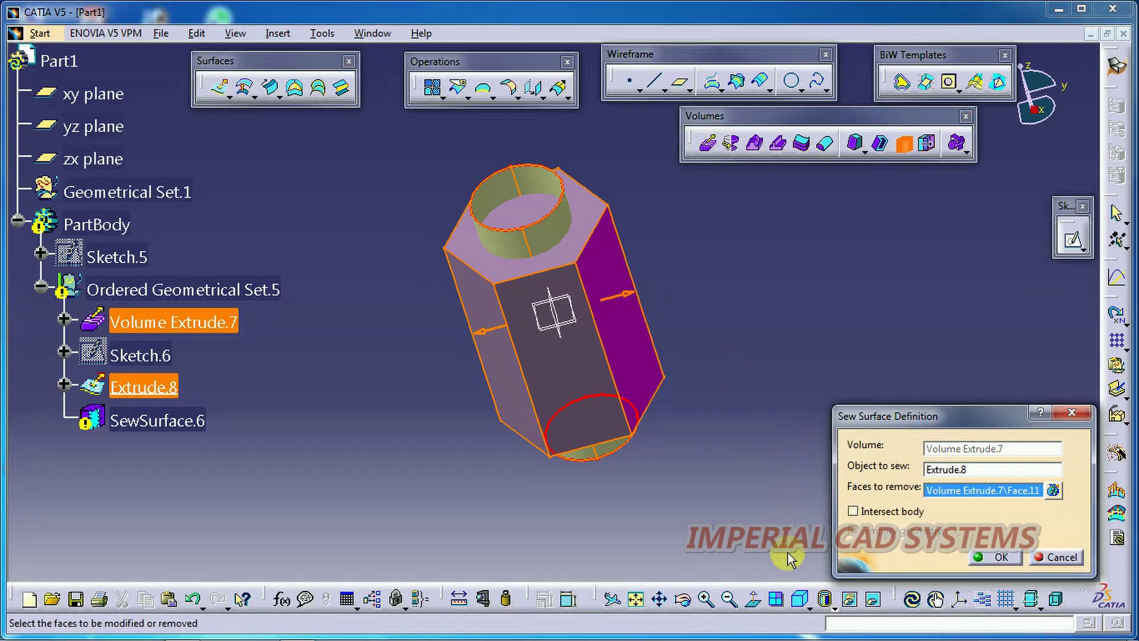
click(684, 600)
drag(666, 522, 686, 308)
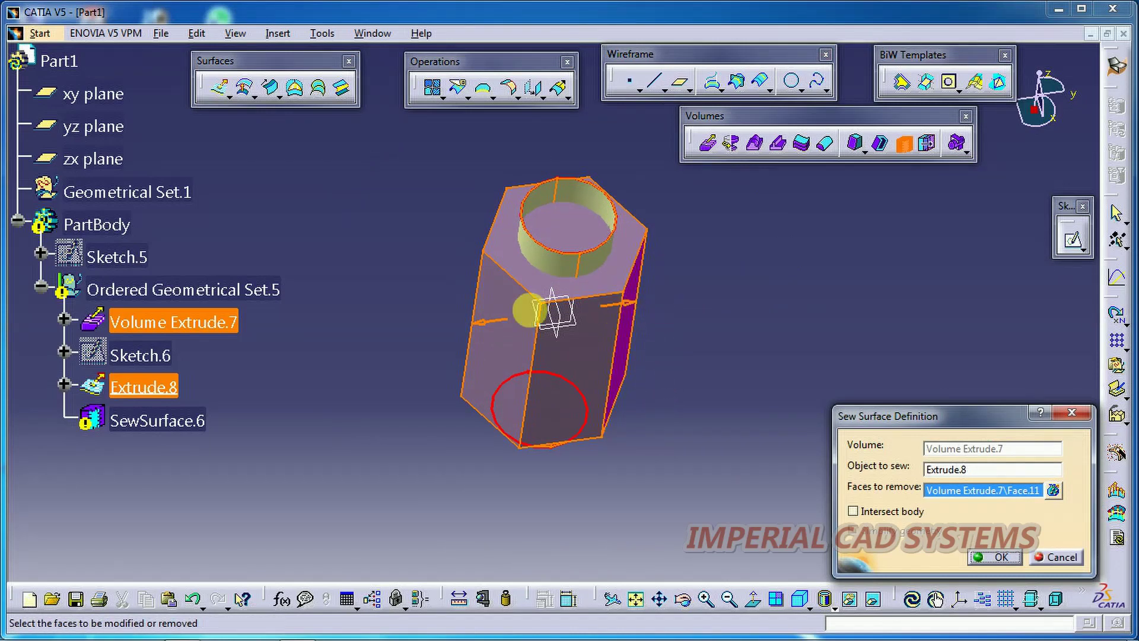
click(682, 600)
drag(681, 394, 630, 407)
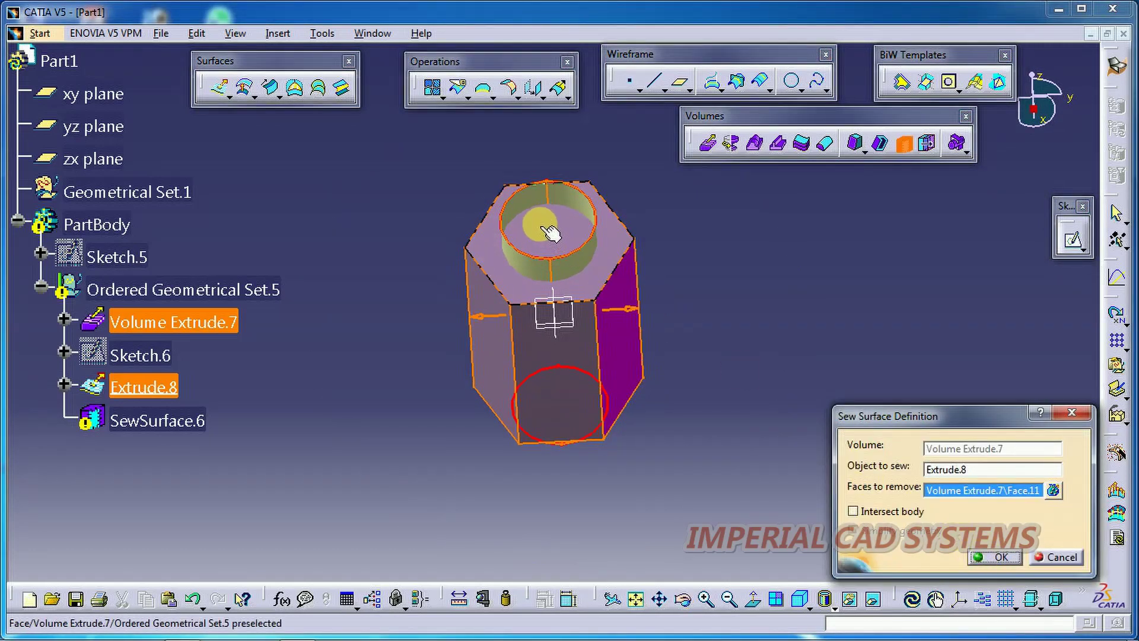
click(997, 557)
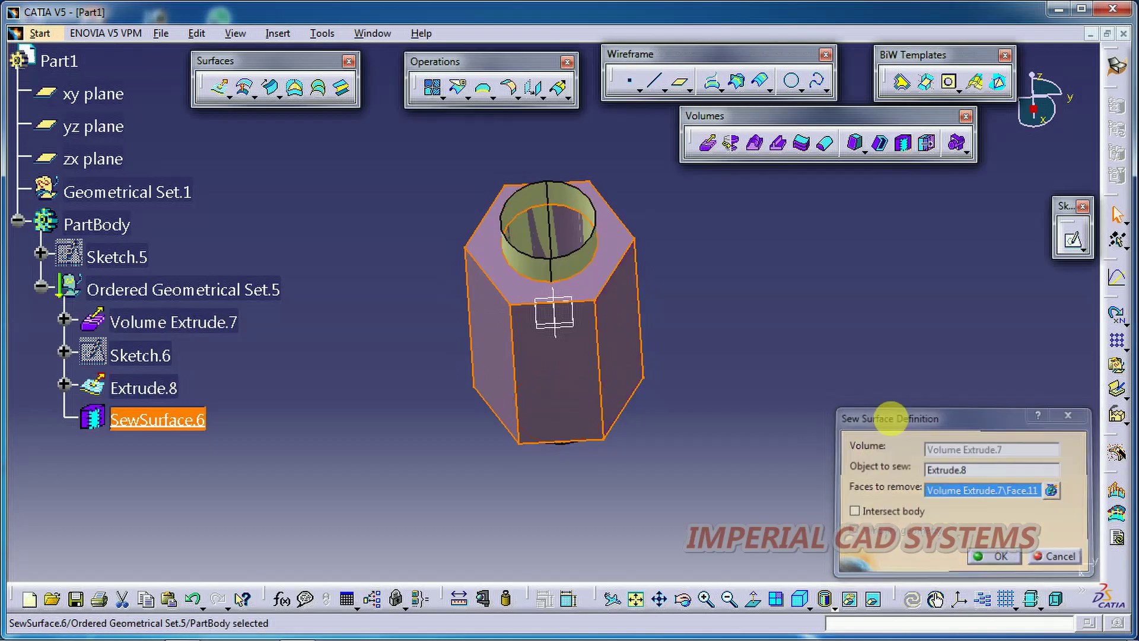
click(682, 599)
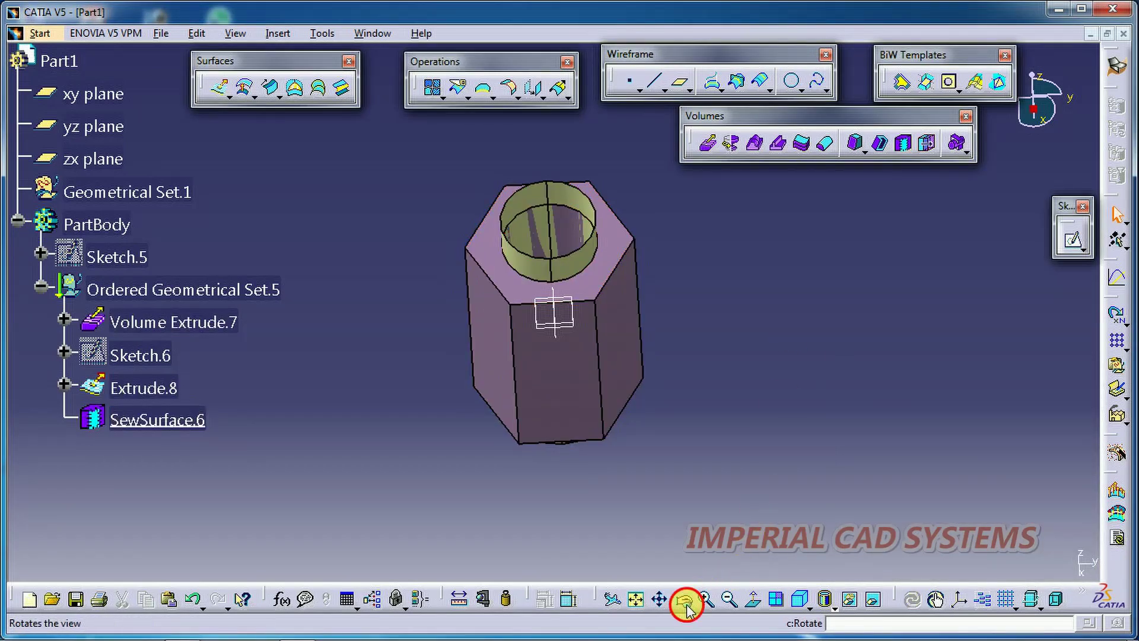
drag(703, 232, 745, 267)
click(171, 422)
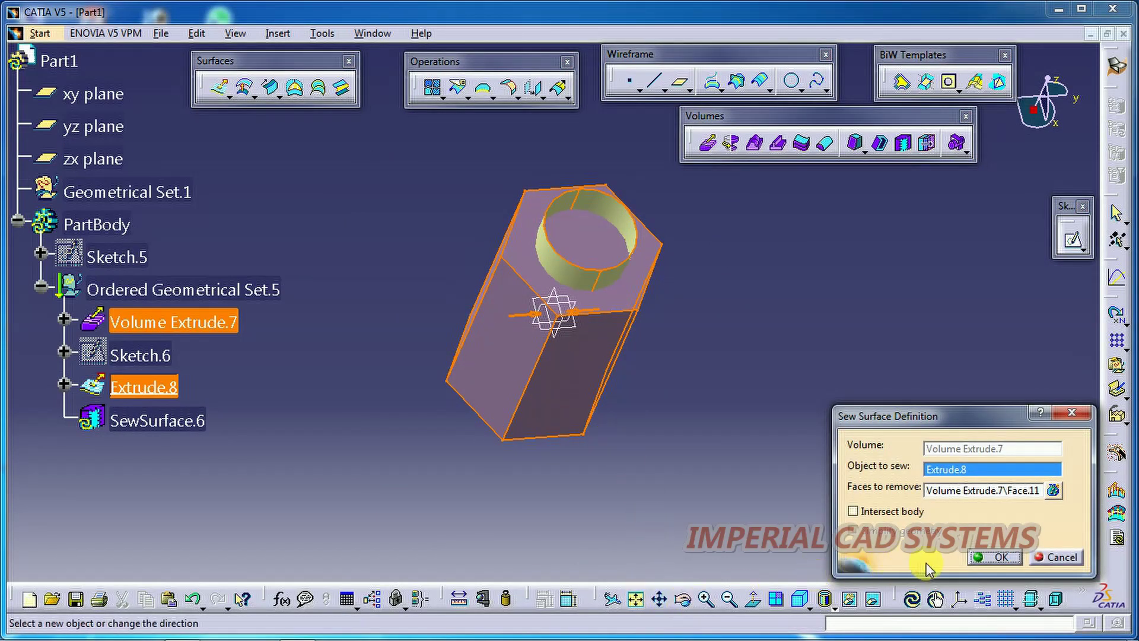
click(683, 599)
drag(680, 346, 605, 305)
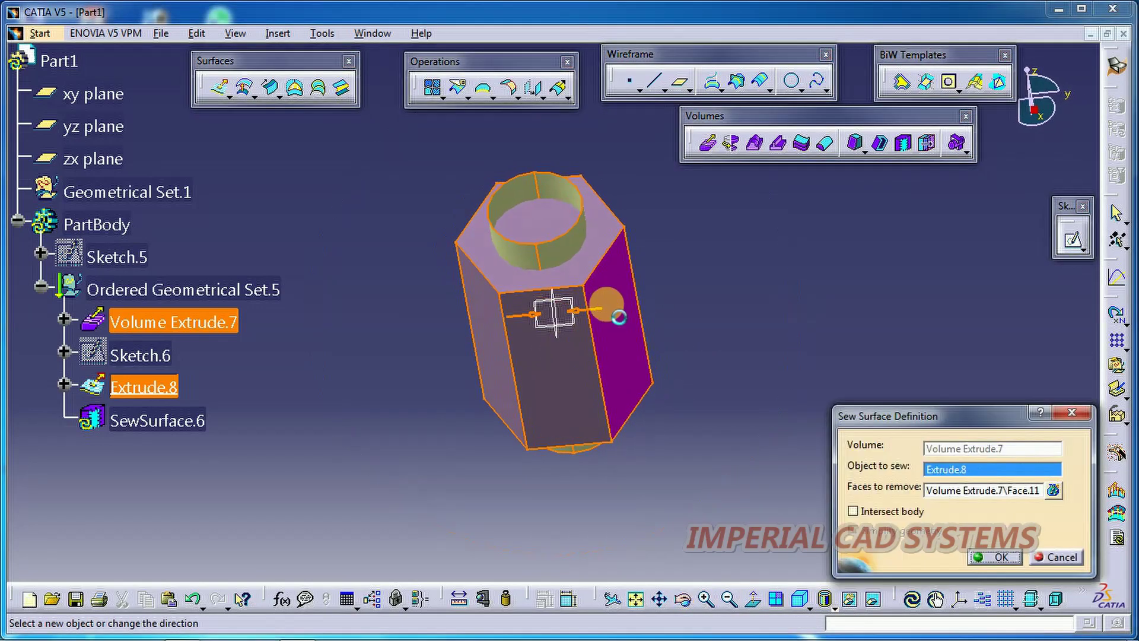
click(1001, 558)
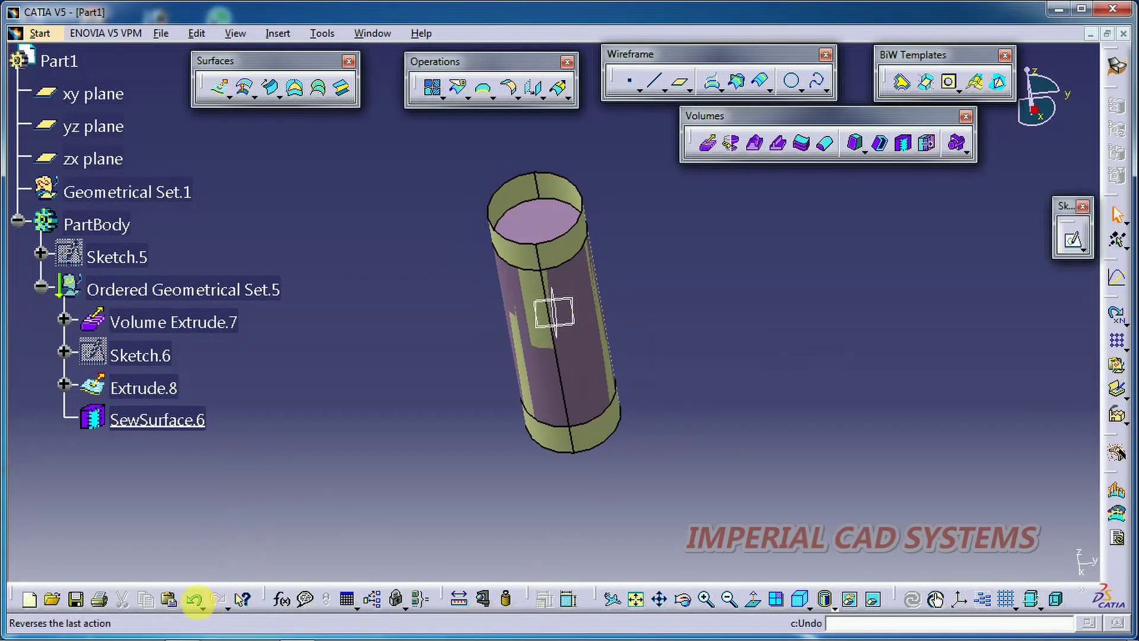
click(193, 600)
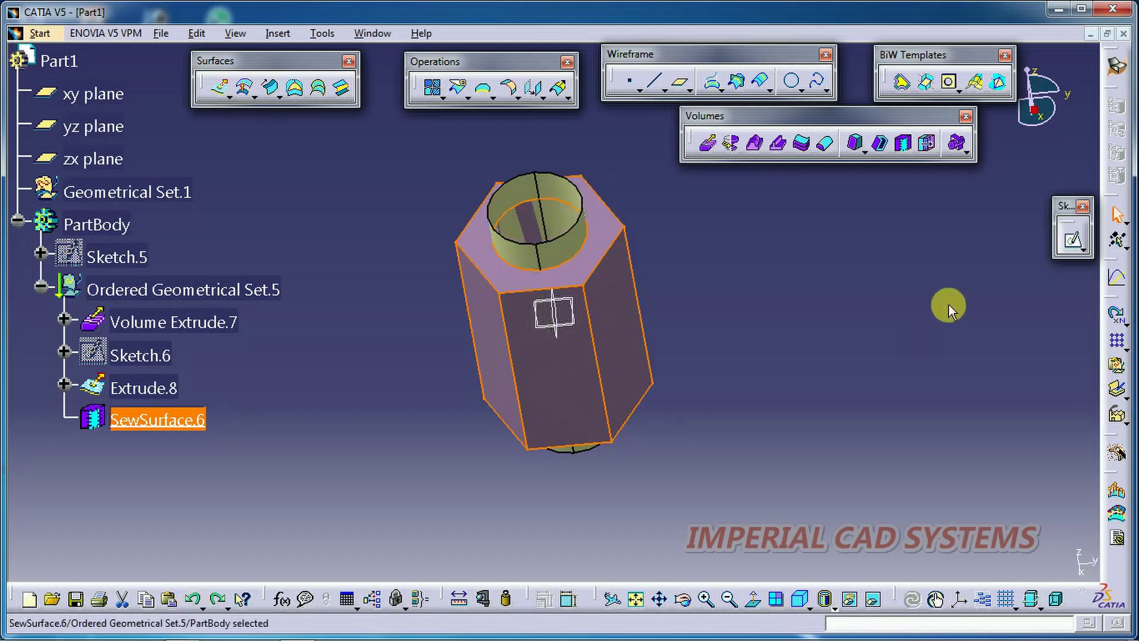